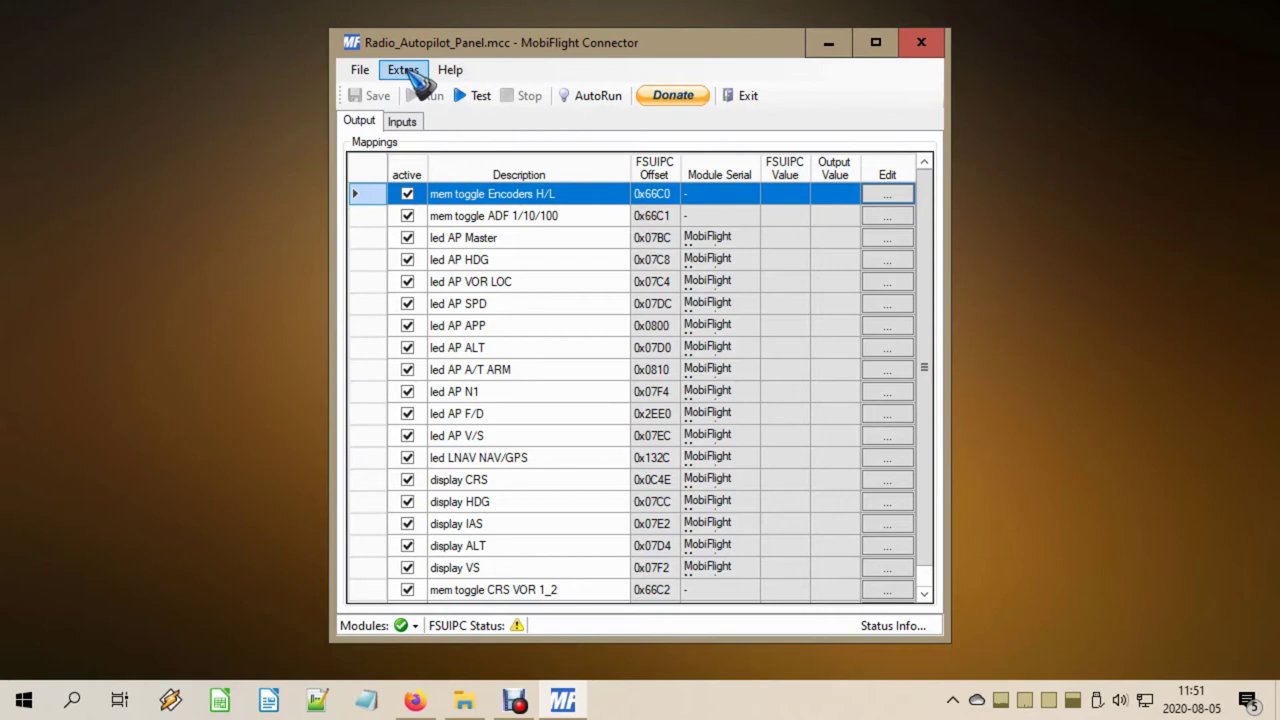
# Open Settings' MobiFlight Modules list and select the Mega's enc_ADF encoder on pins 17/16
pyautogui.click(411, 78)
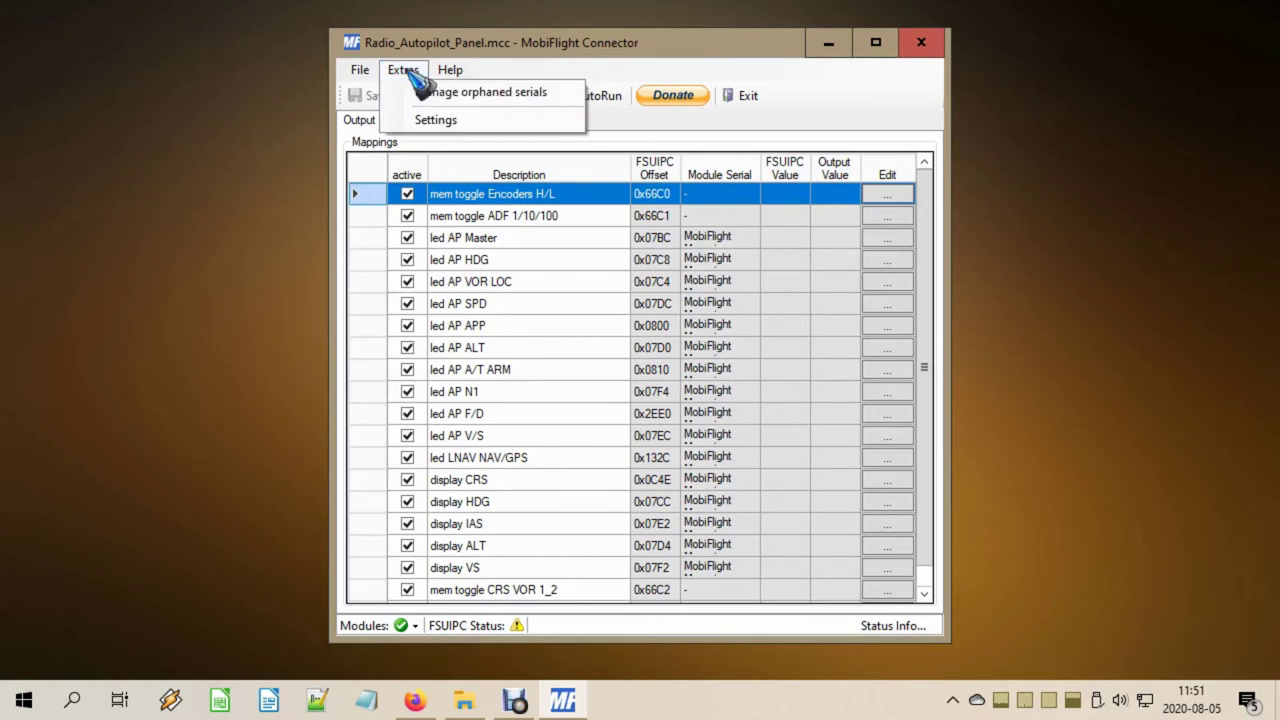
pyautogui.click(446, 122)
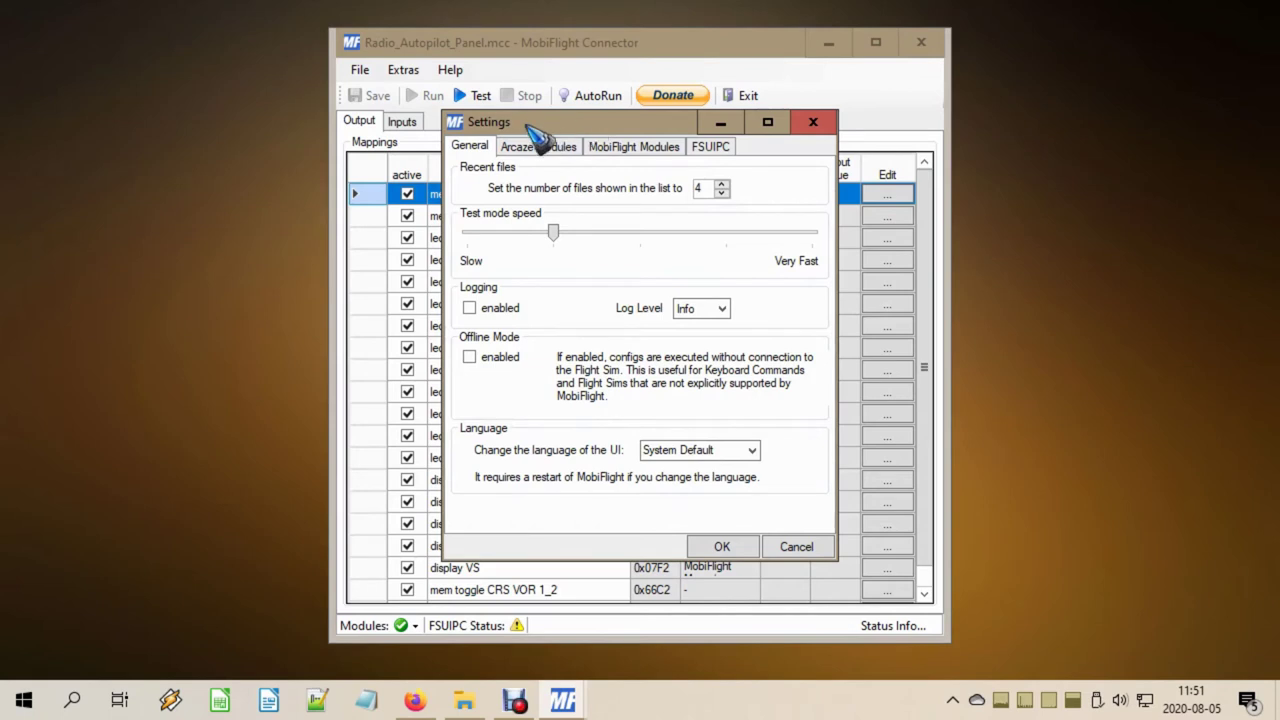
pyautogui.click(643, 152)
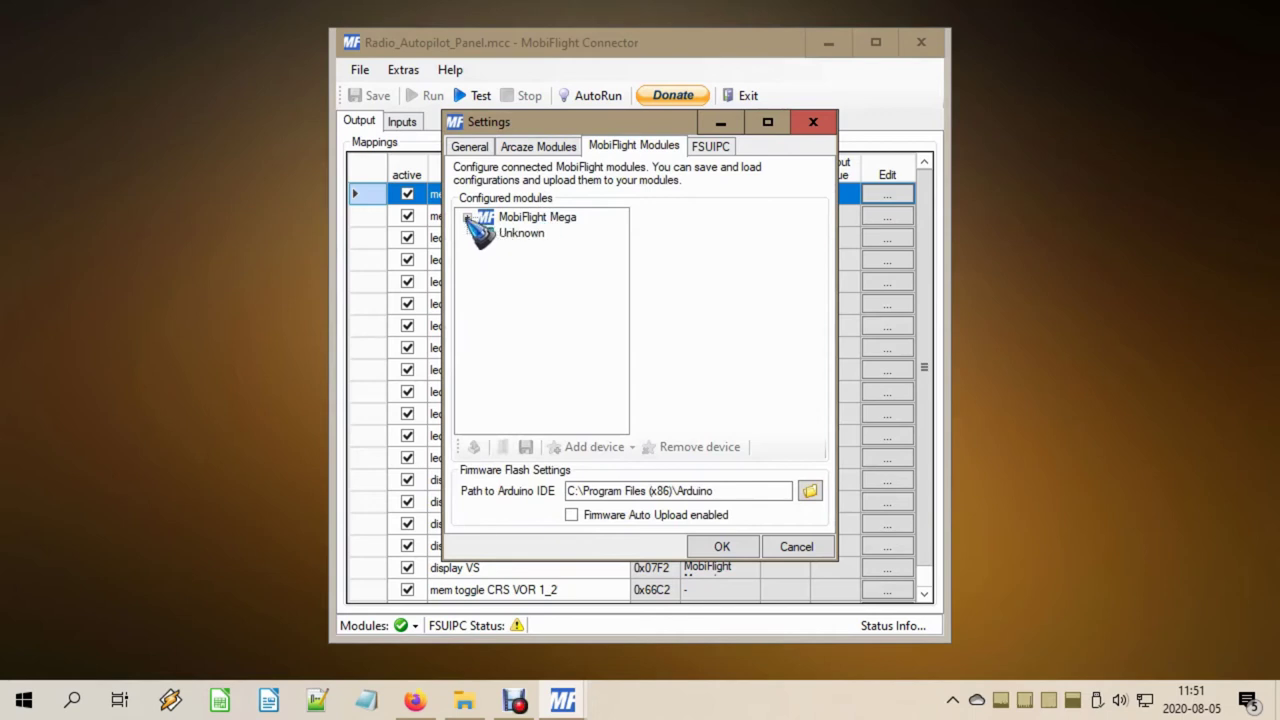
pyautogui.click(467, 217)
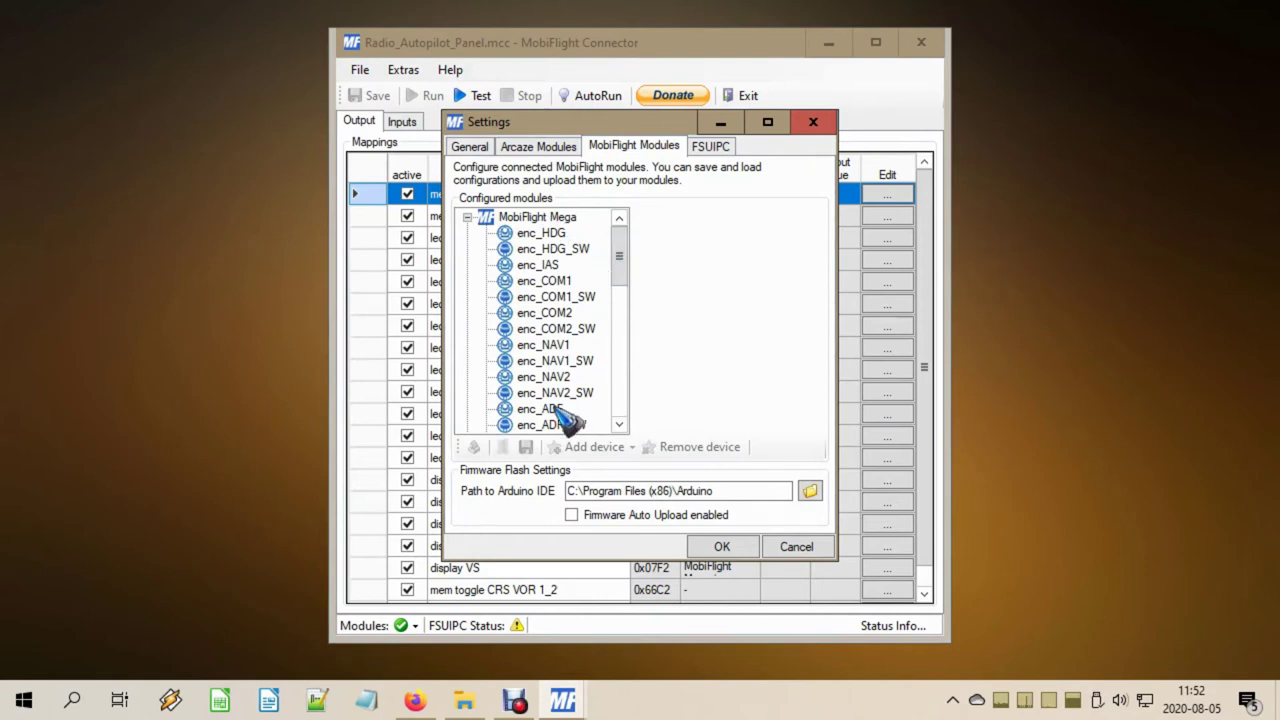
pyautogui.moveTo(614, 262); pyautogui.dragTo(618, 278)
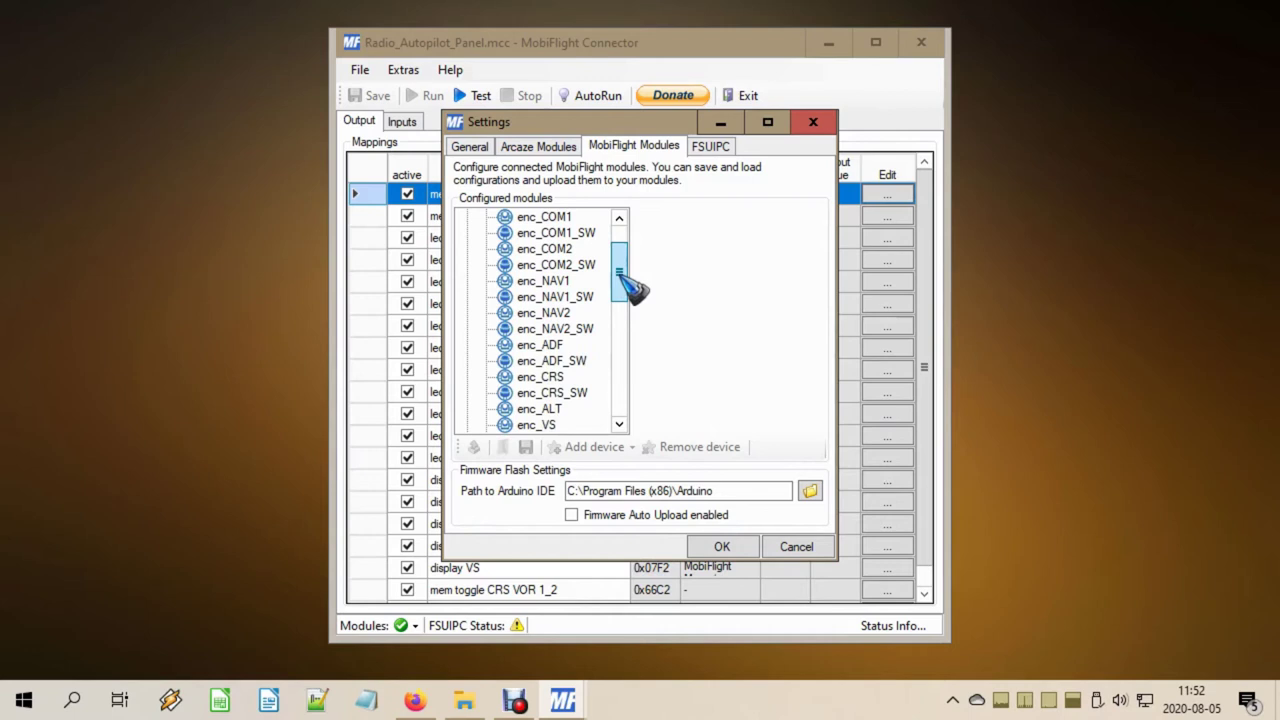
pyautogui.click(544, 349)
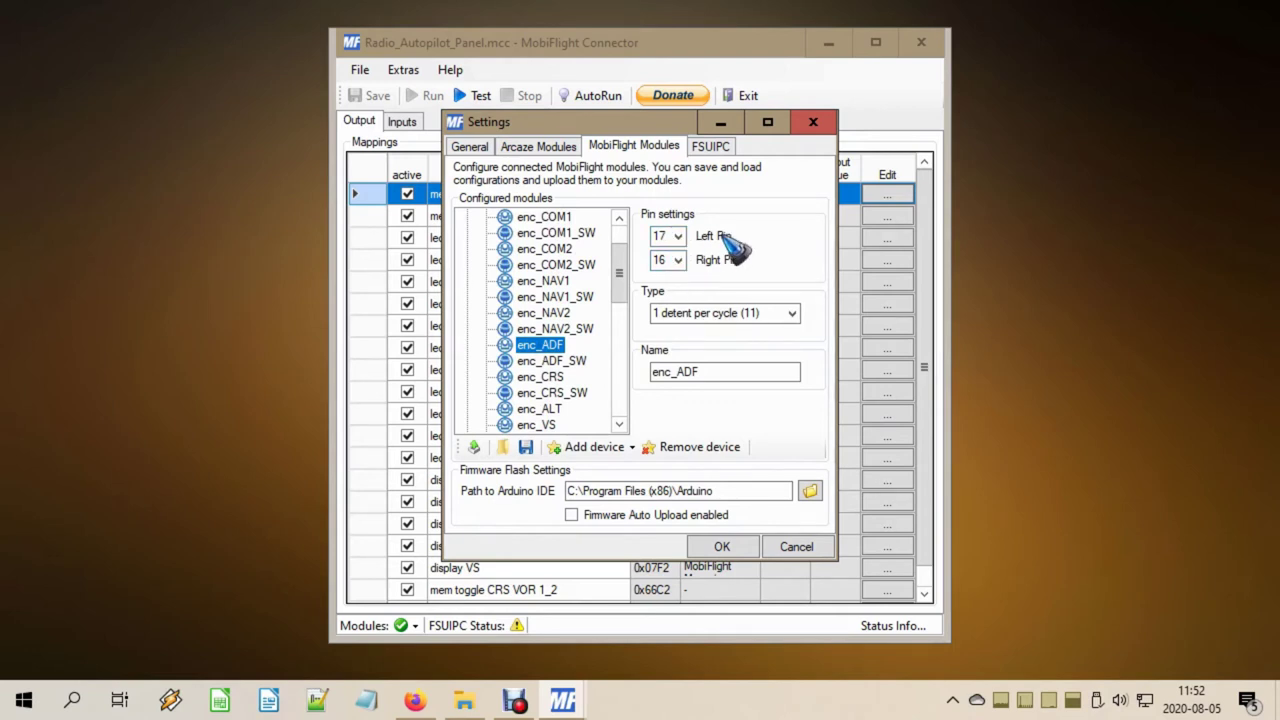
# Review the enc_ADF type options, keep 1 detent per cycle (11), and cancel Settings
pyautogui.click(794, 318)
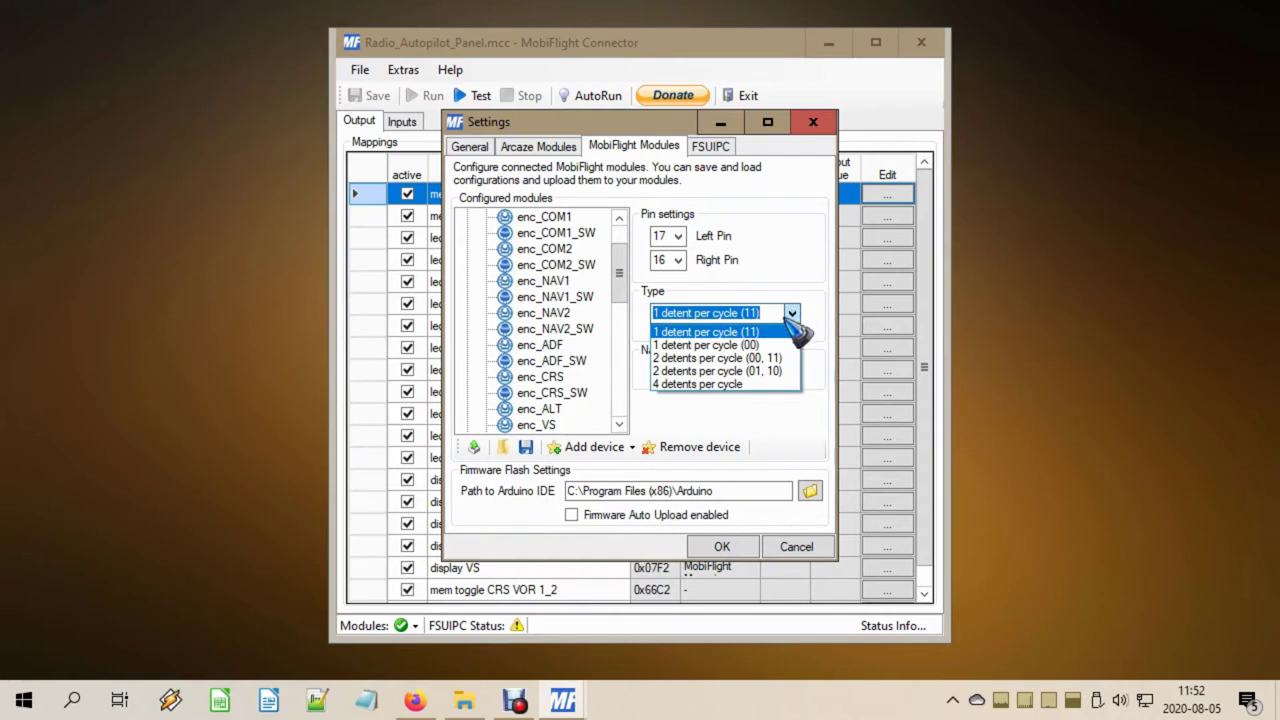
pyautogui.click(766, 318)
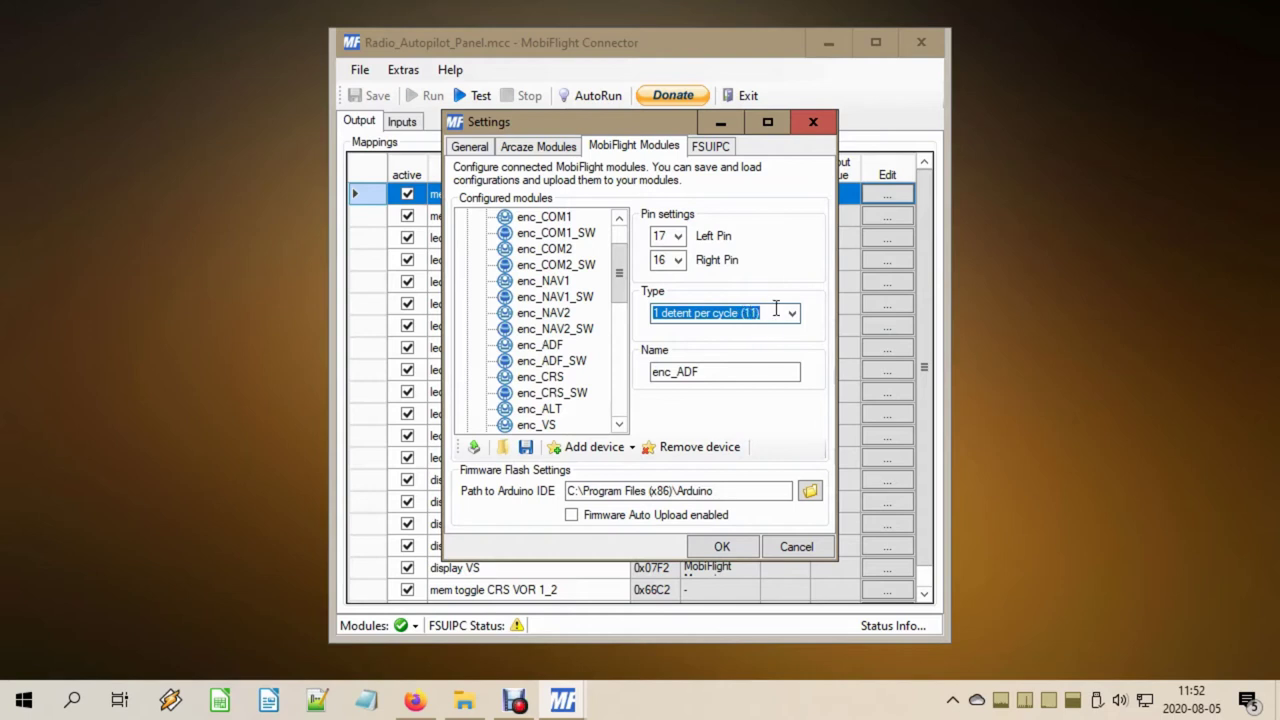
pyautogui.click(793, 315)
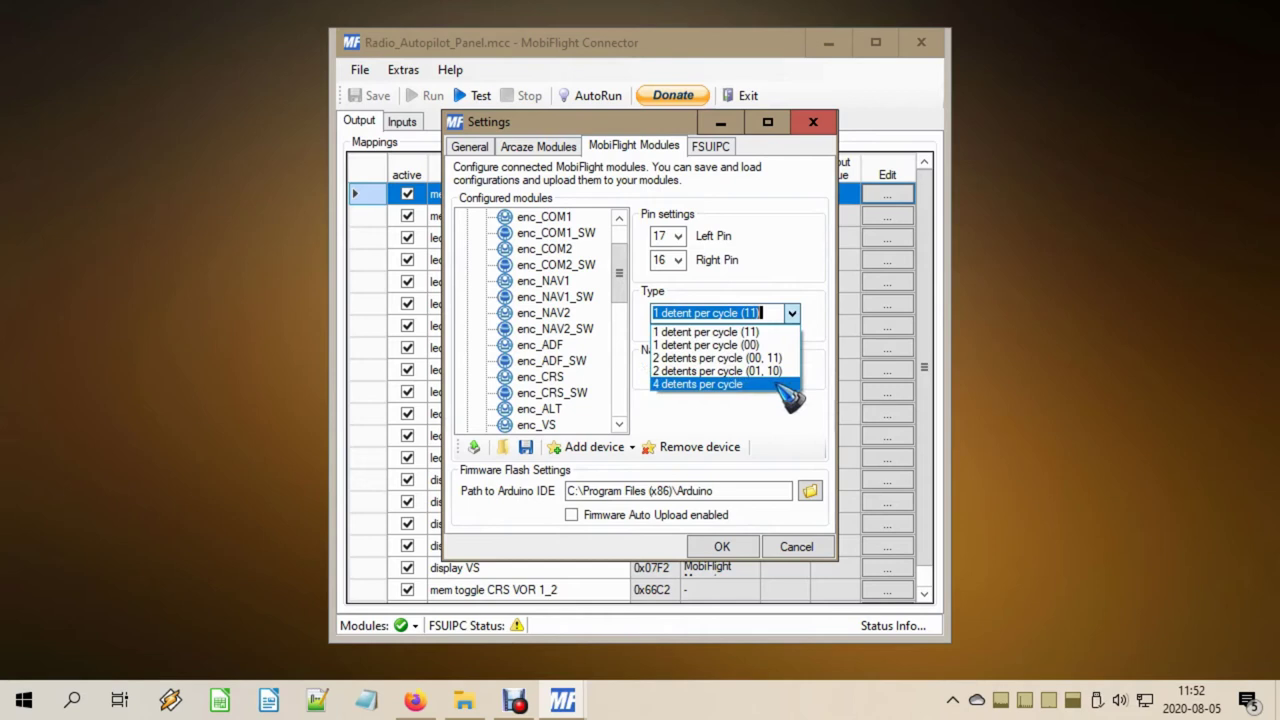
pyautogui.click(791, 314)
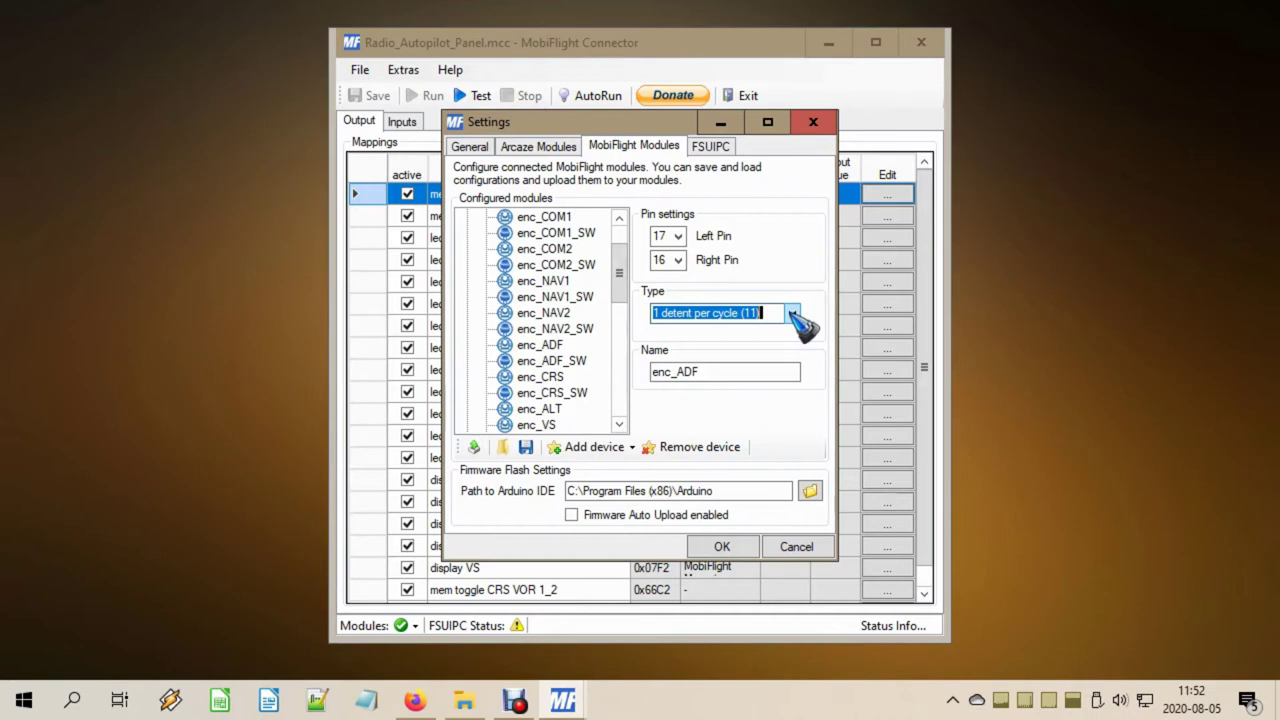
pyautogui.click(747, 371)
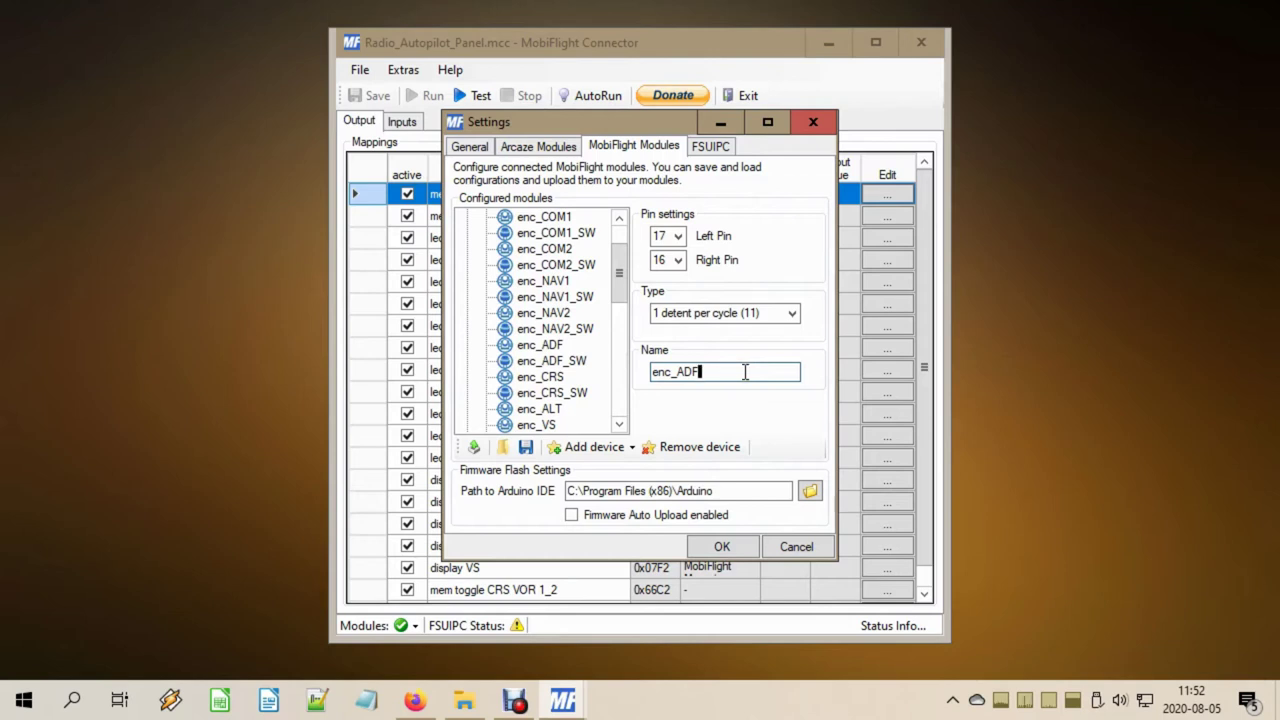
pyautogui.click(797, 548)
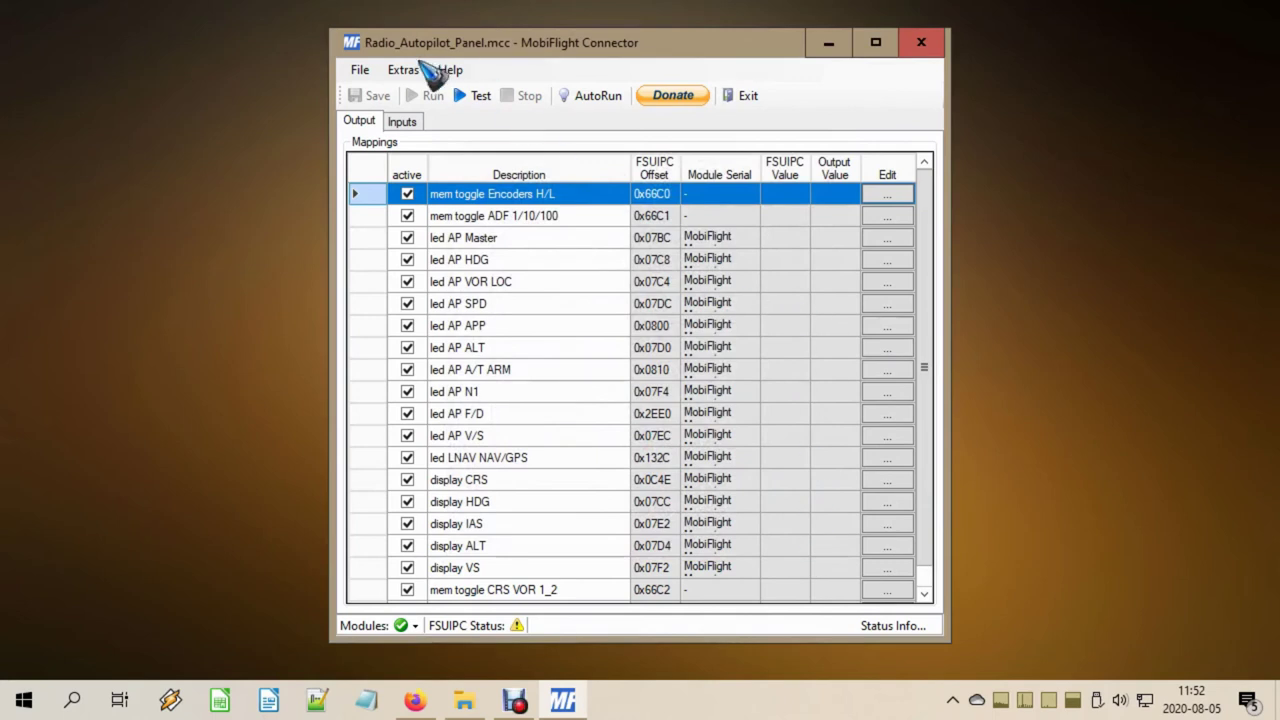
# Reopen Settings and select the Mega's enc_ADF_SW push switch on pin 18
pyautogui.click(403, 72)
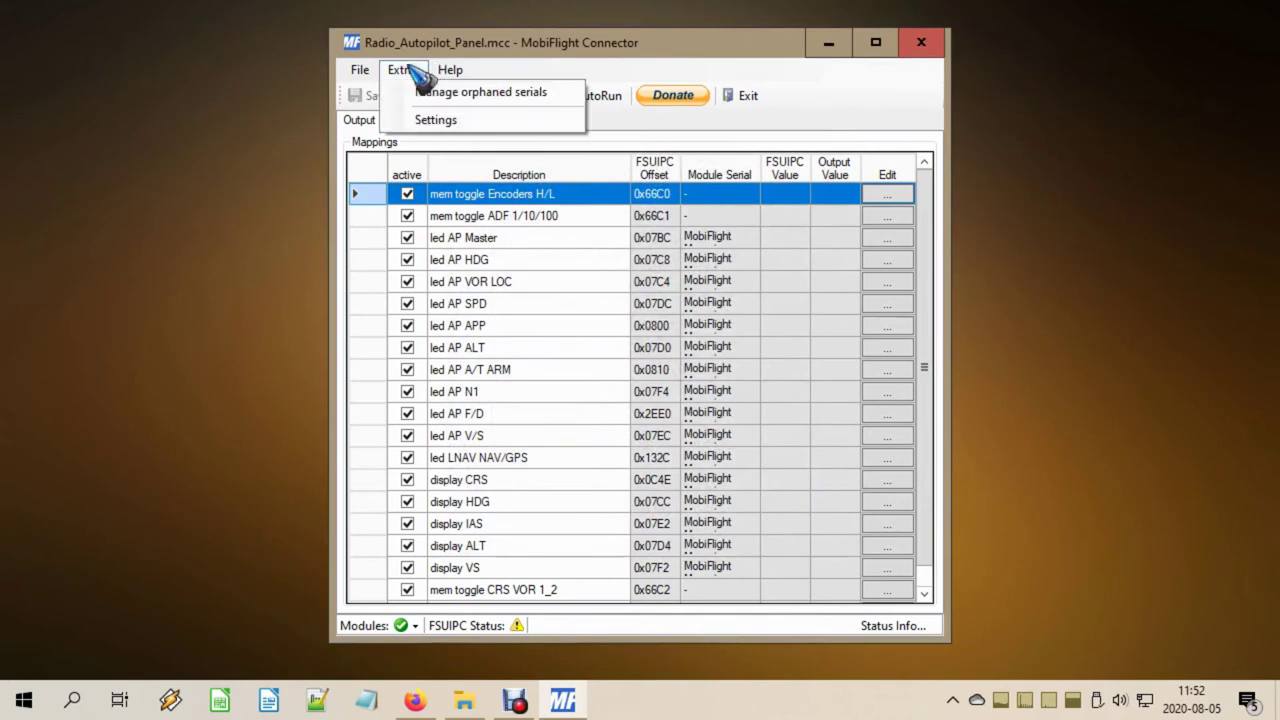
pyautogui.click(448, 119)
pyautogui.click(625, 146)
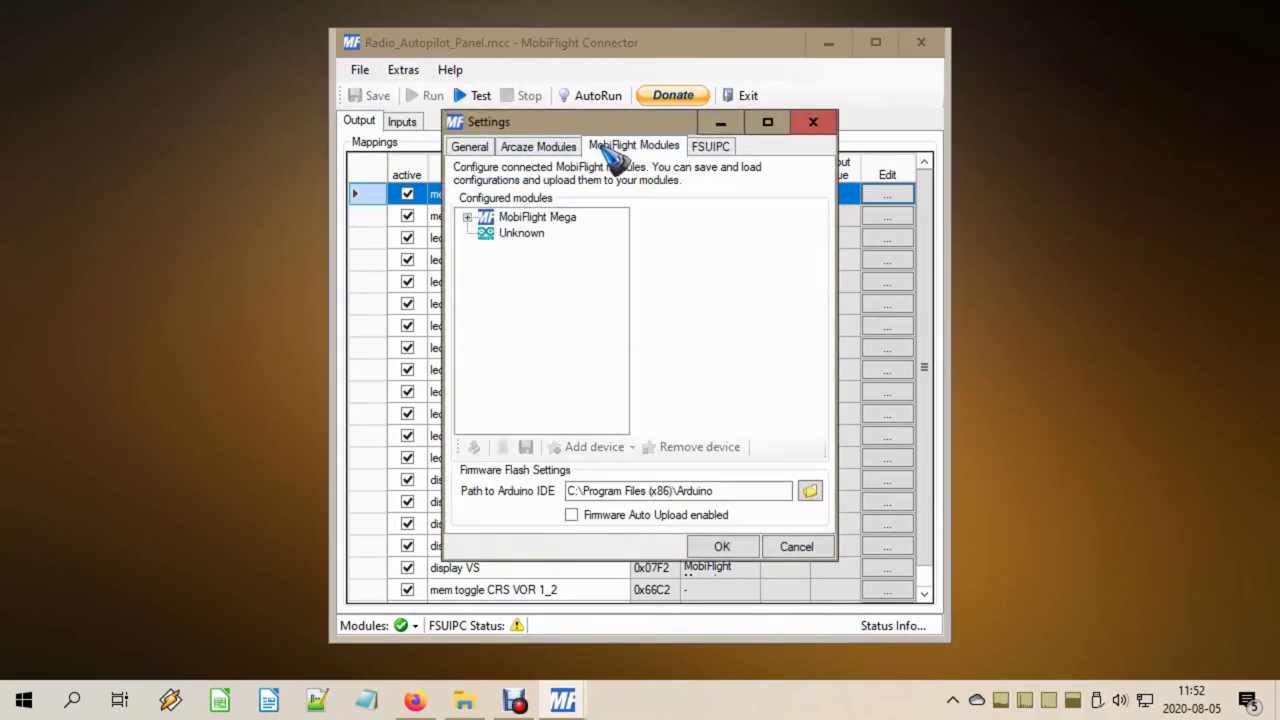
pyautogui.click(467, 217)
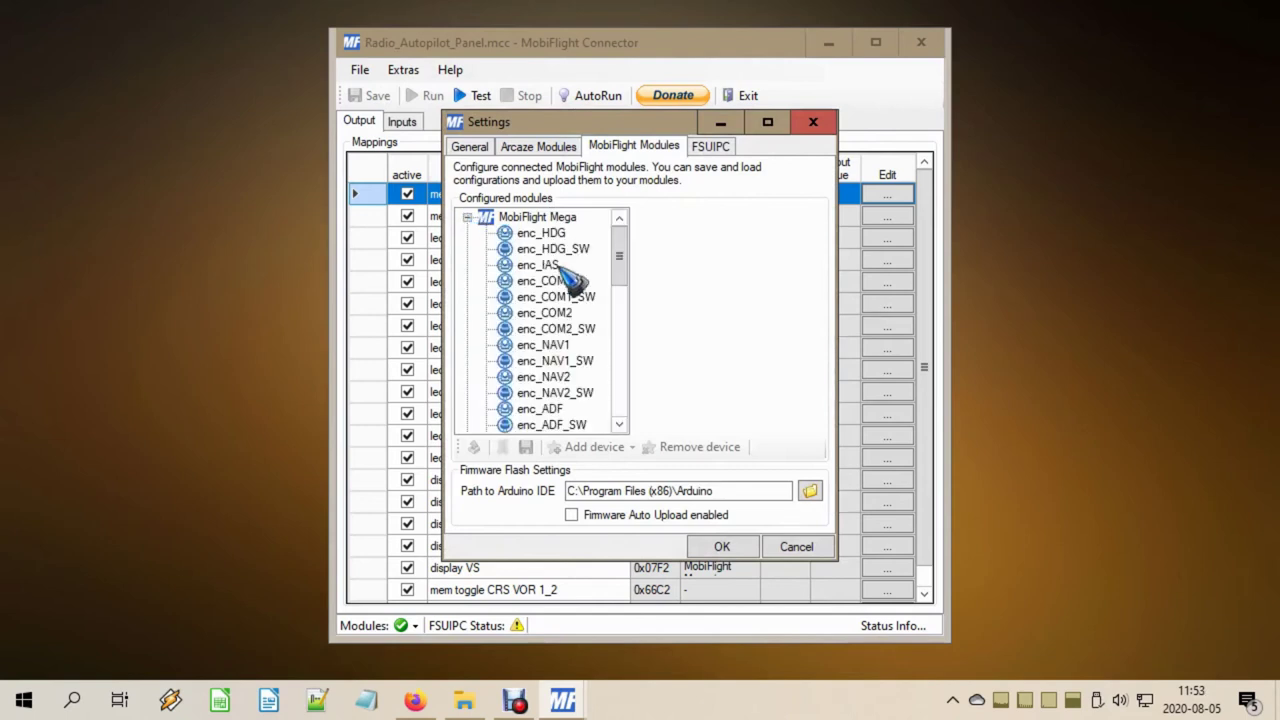
pyautogui.click(571, 424)
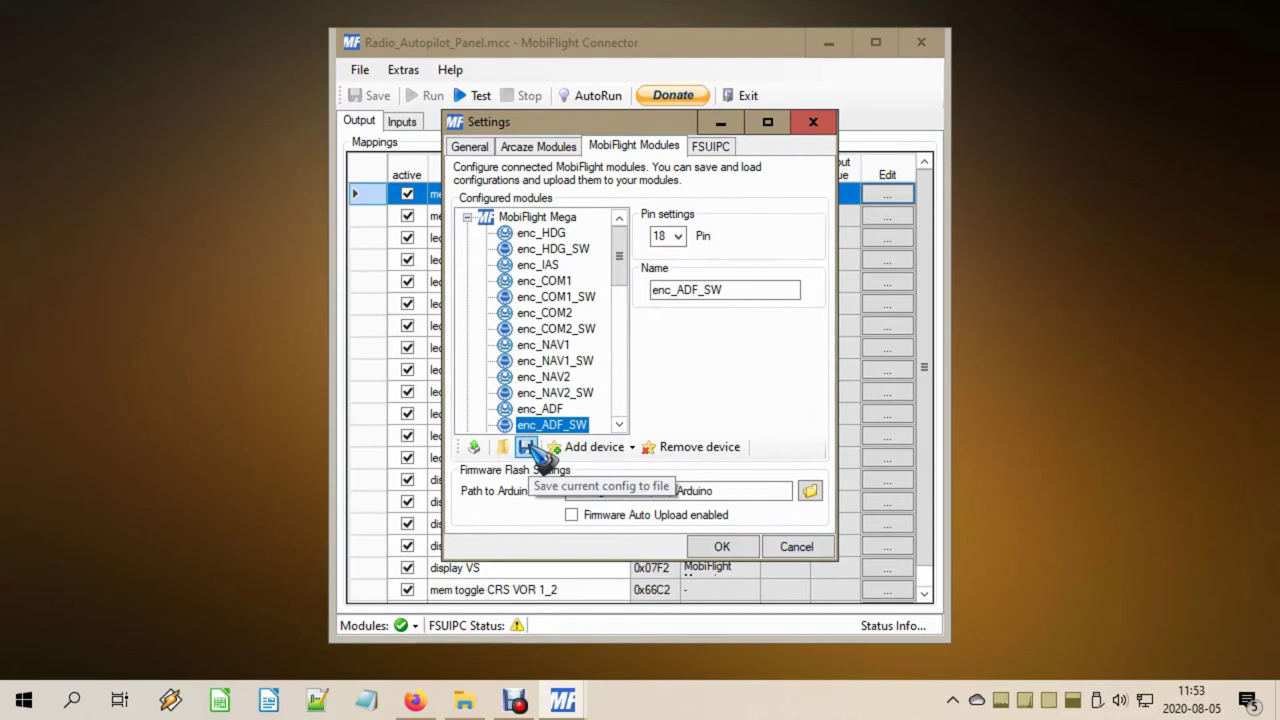
# Cancel Settings and review the enc ADF 1, 10, 100 and HDG mappings on the Inputs tab
pyautogui.click(793, 553)
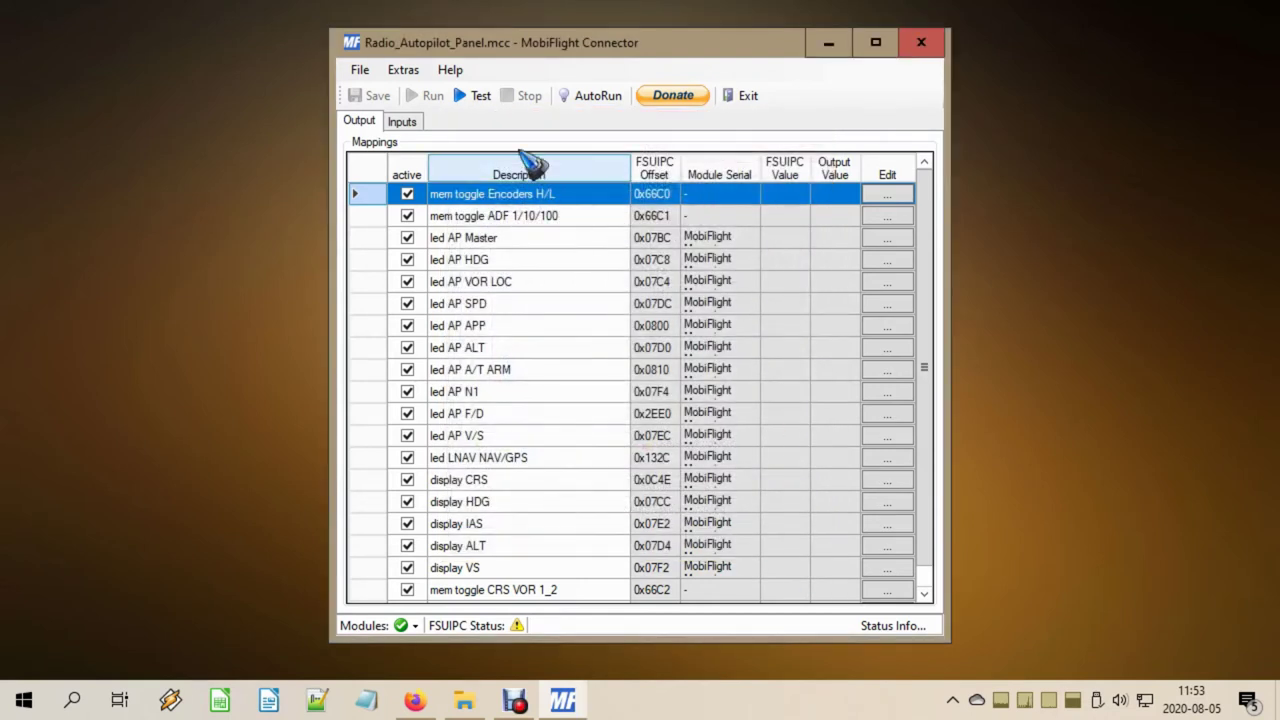
pyautogui.click(402, 122)
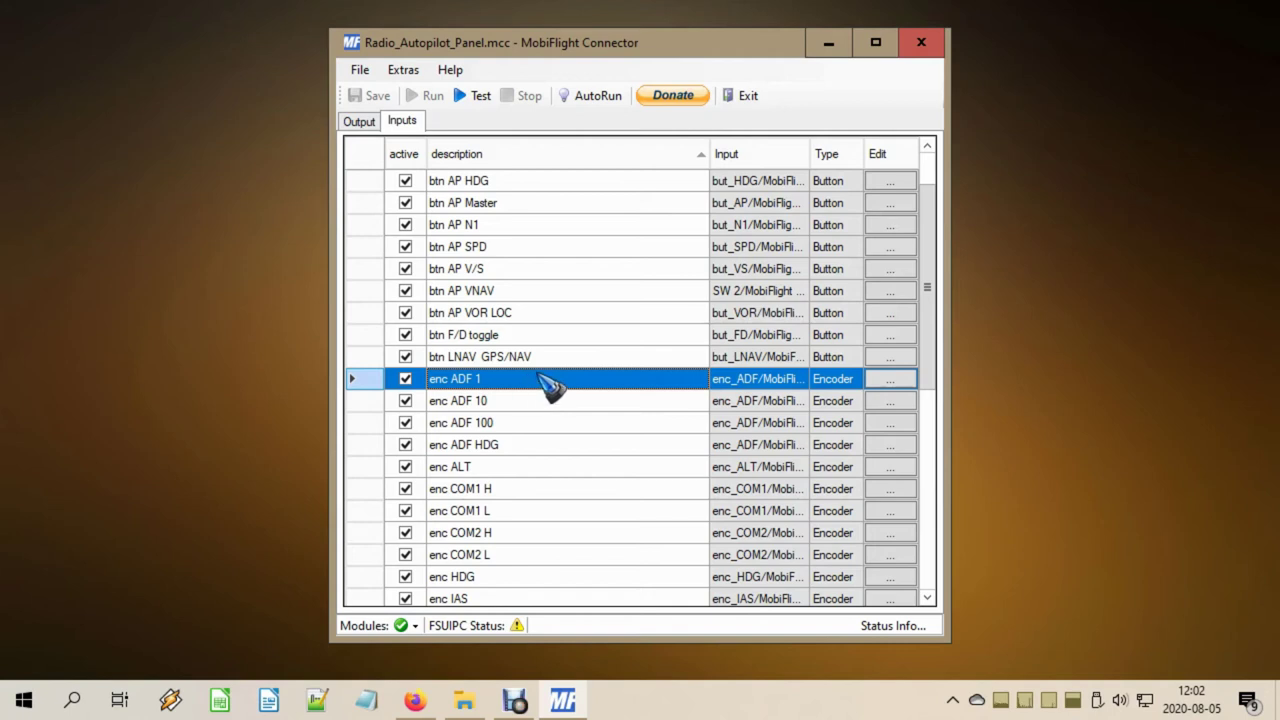
pyautogui.click(536, 400)
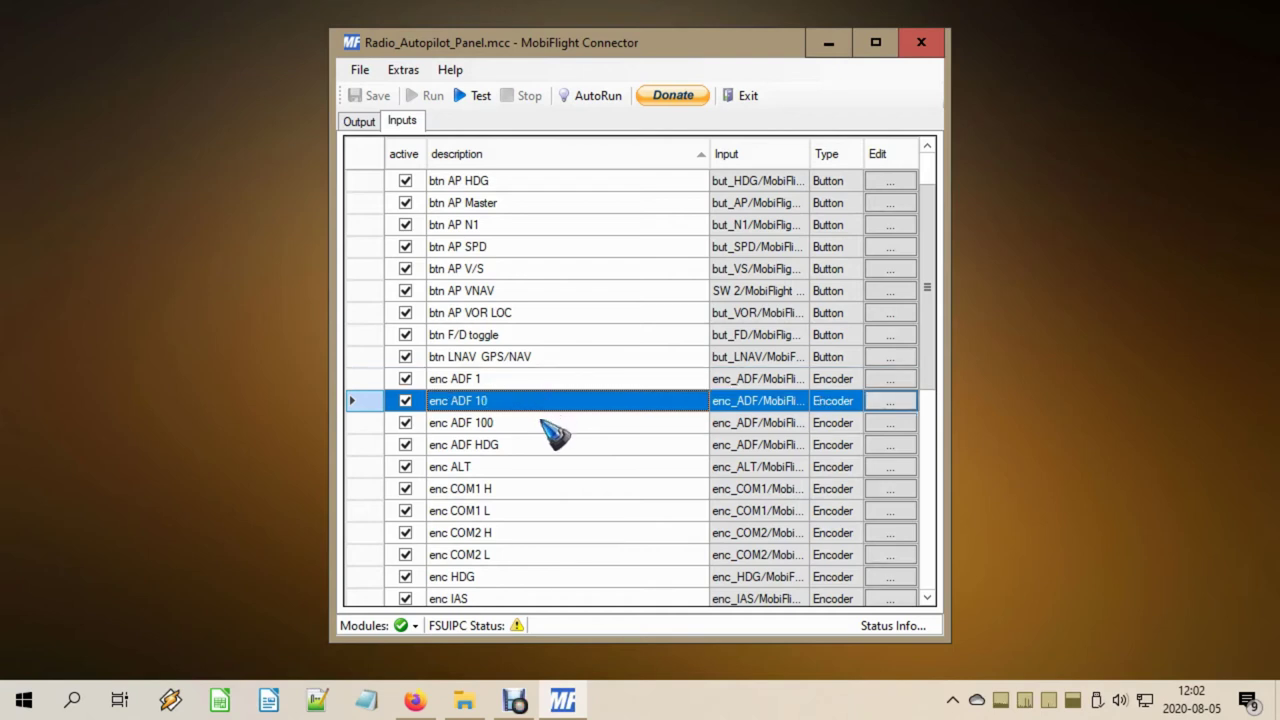
pyautogui.click(544, 421)
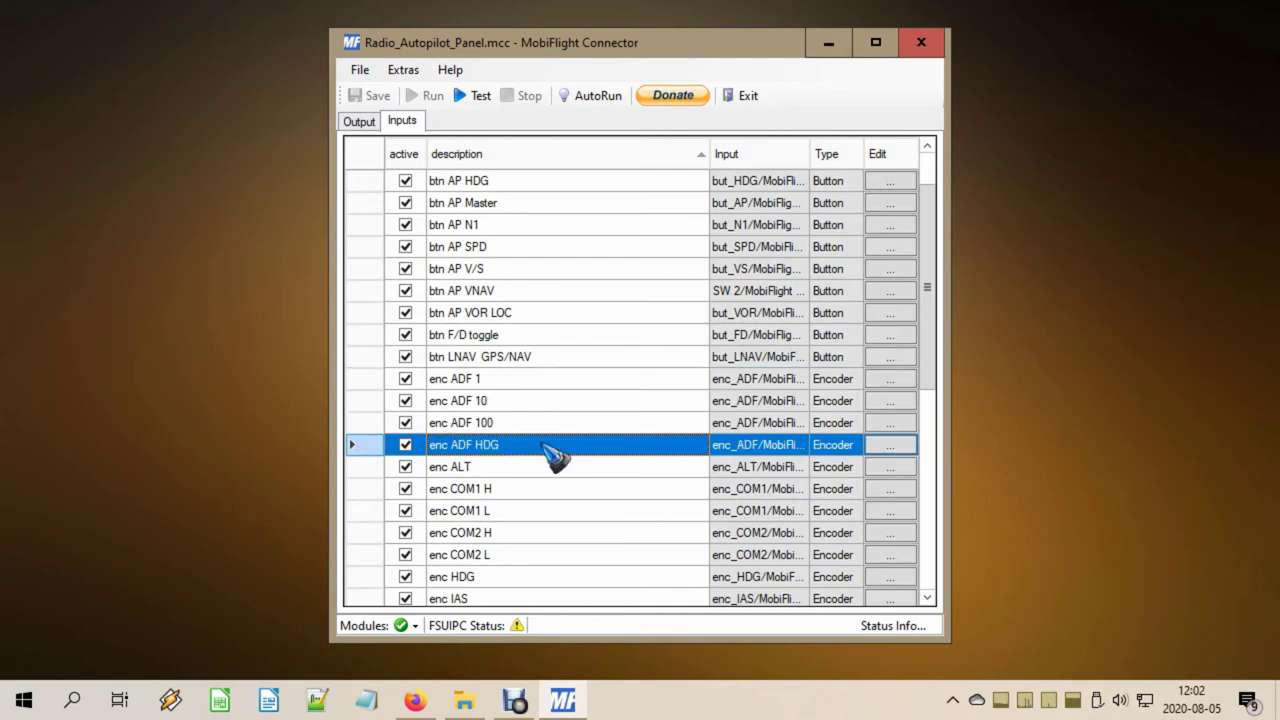
pyautogui.click(546, 447)
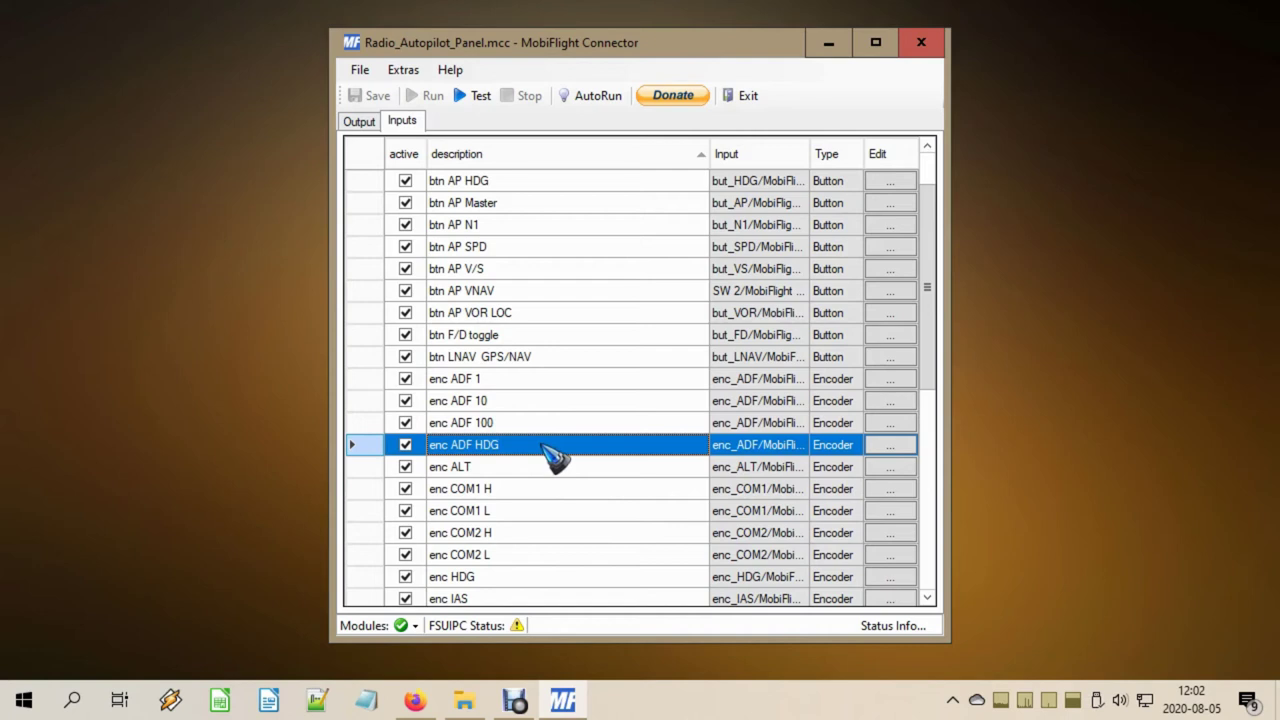
pyautogui.click(546, 380)
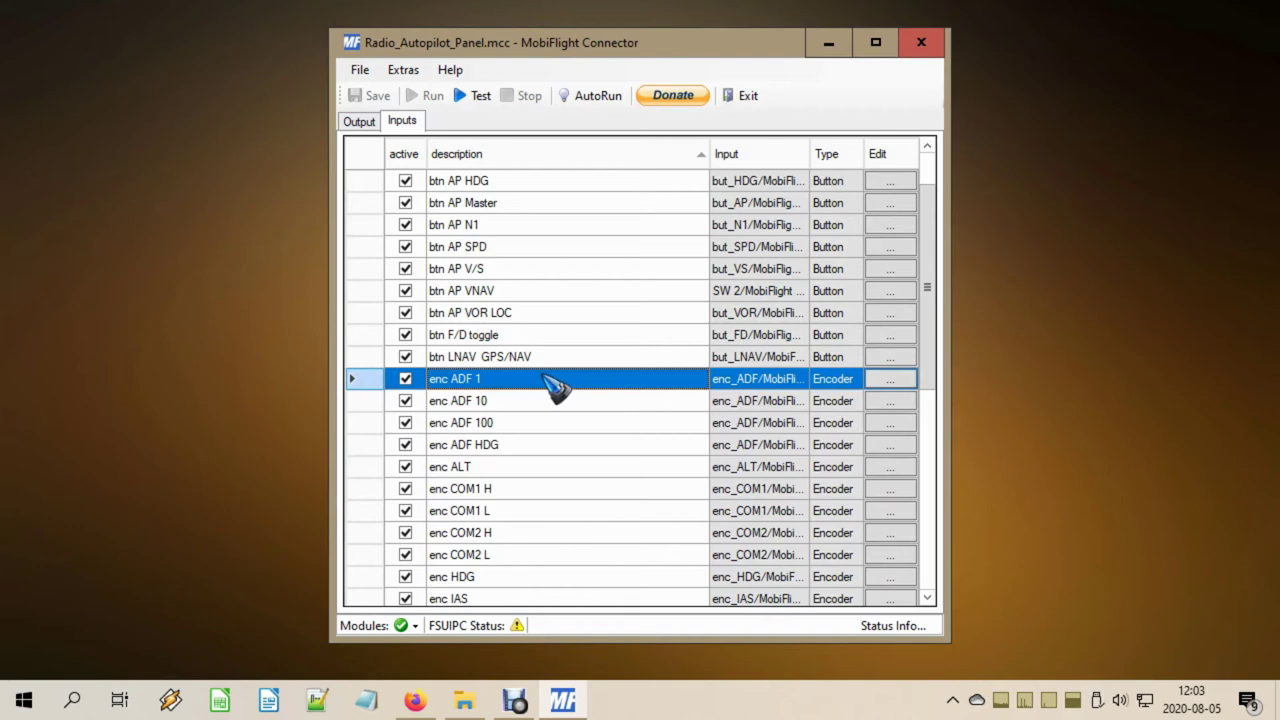
pyautogui.scroll(-7, 555, 388)
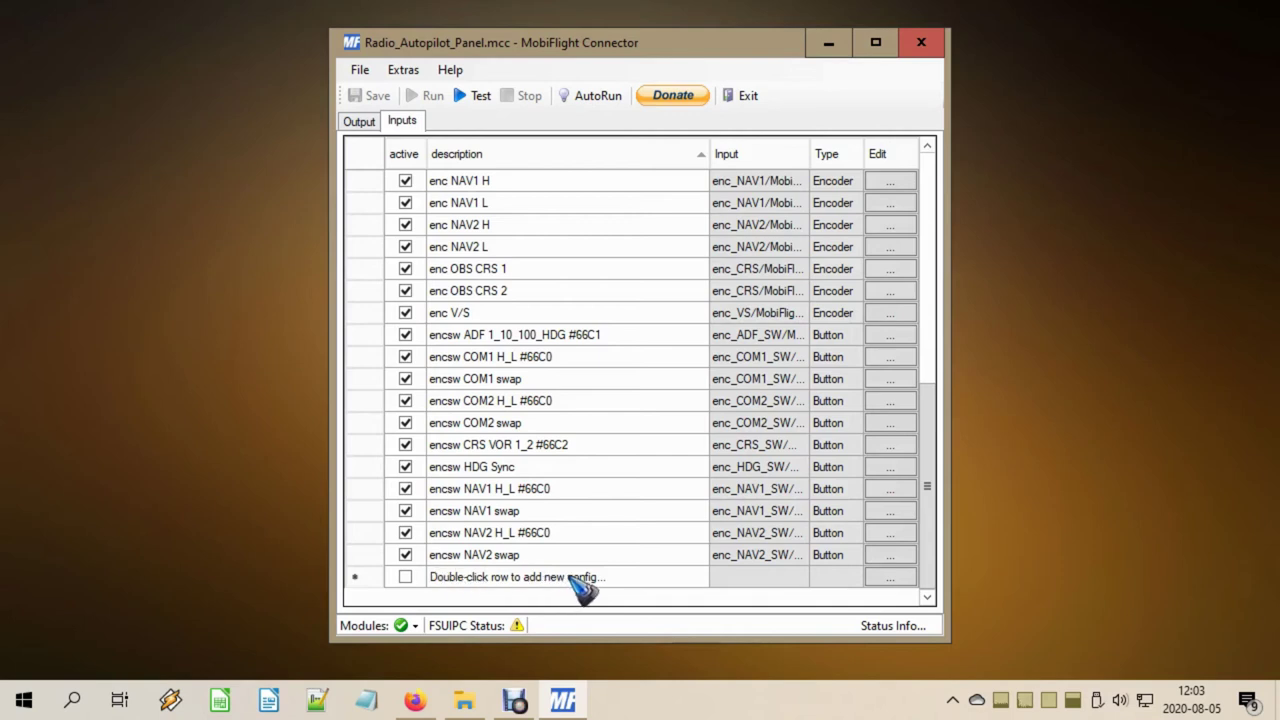
pyautogui.scroll(8, 580, 588)
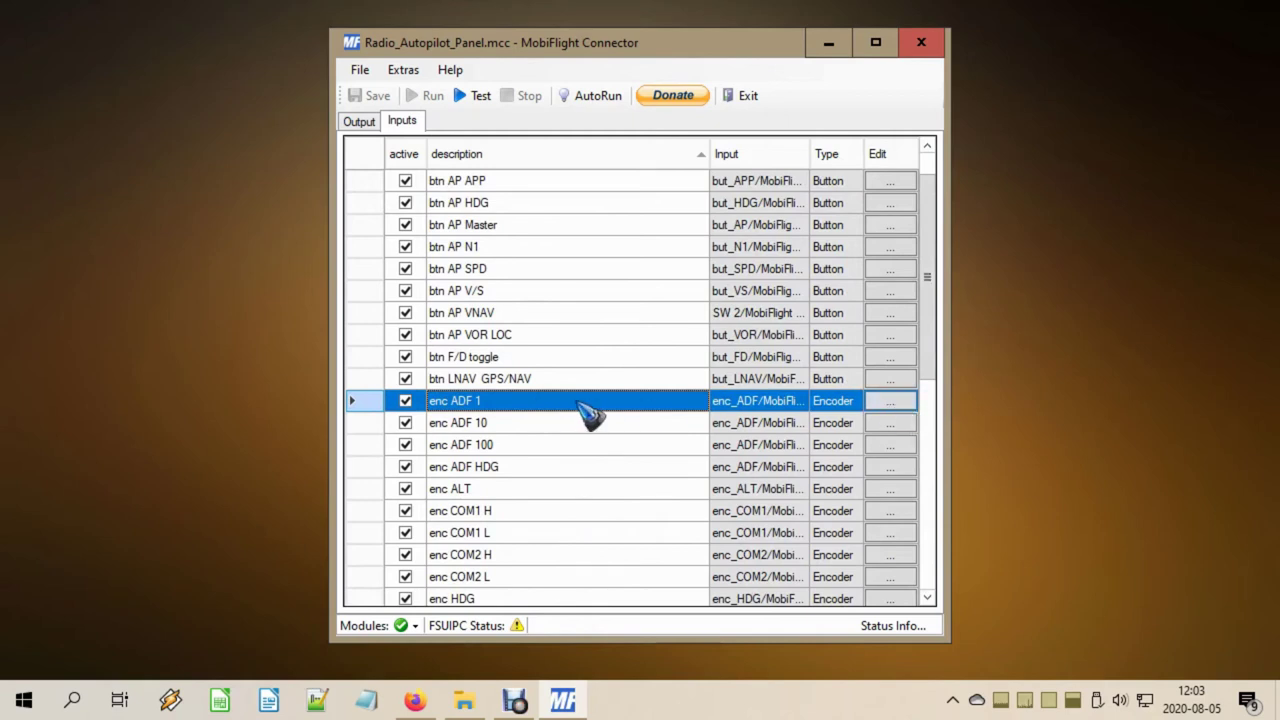
pyautogui.click(893, 404)
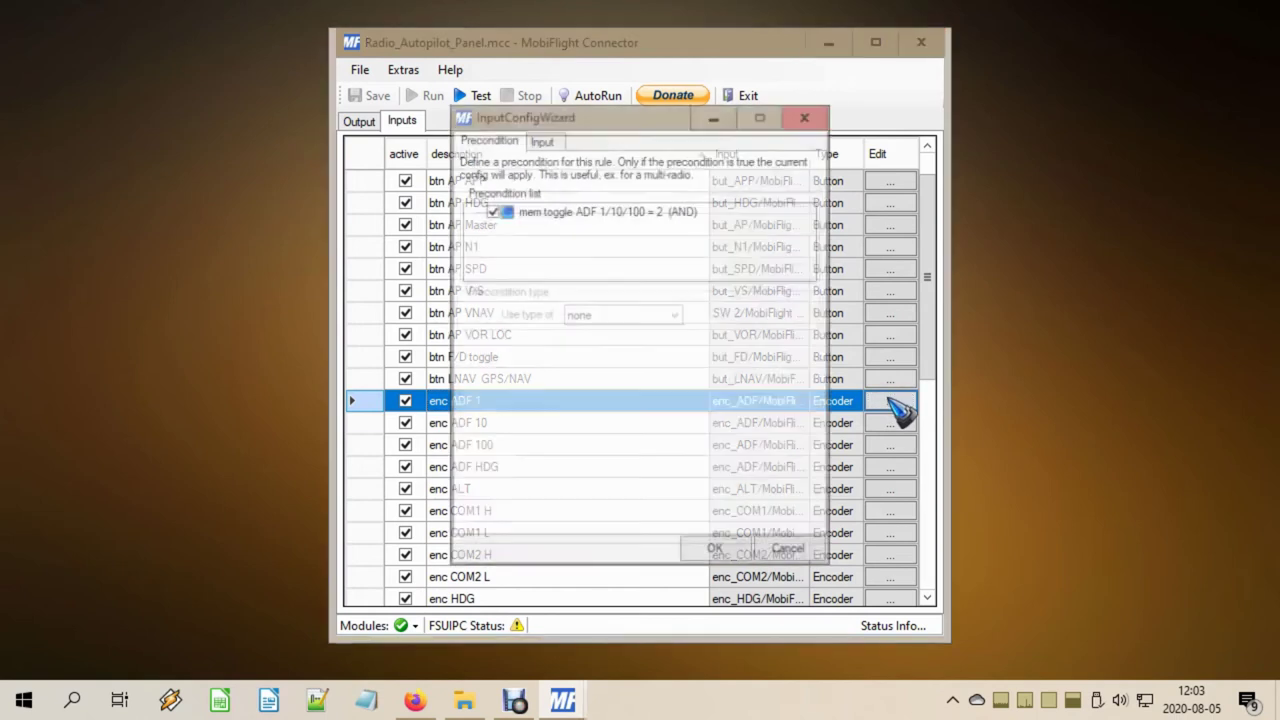
pyautogui.click(553, 138)
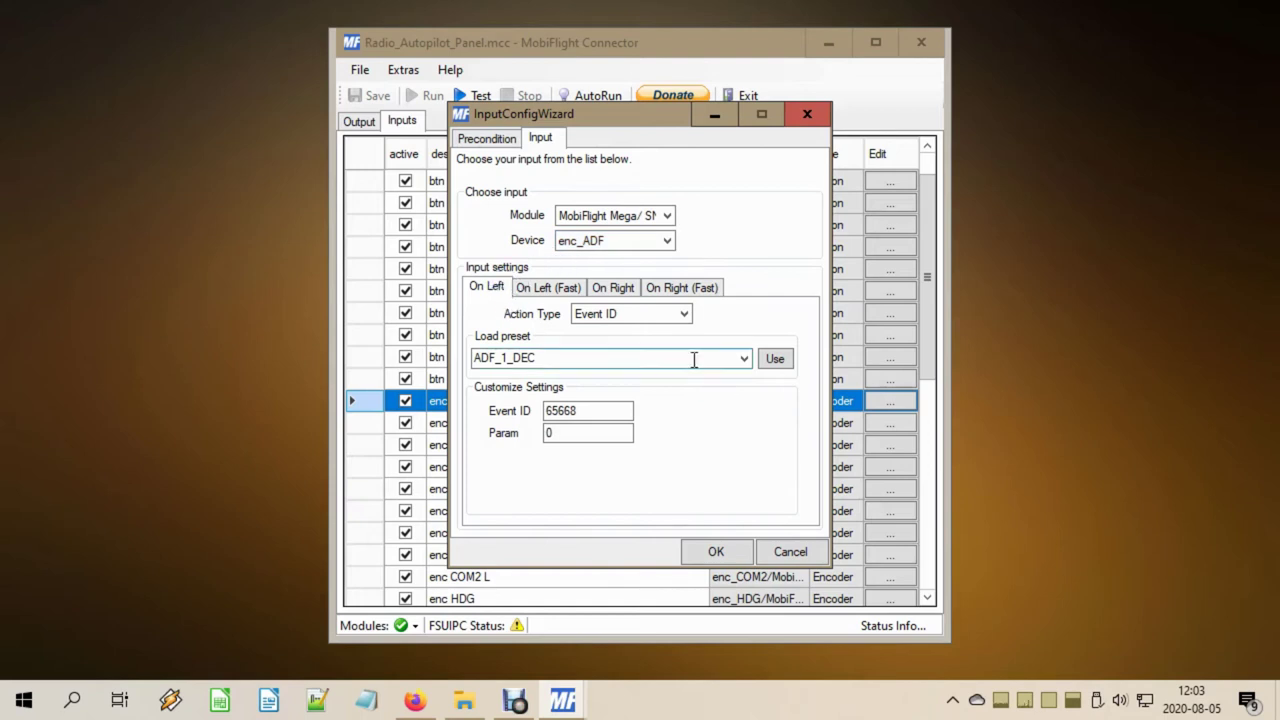
pyautogui.click(657, 316)
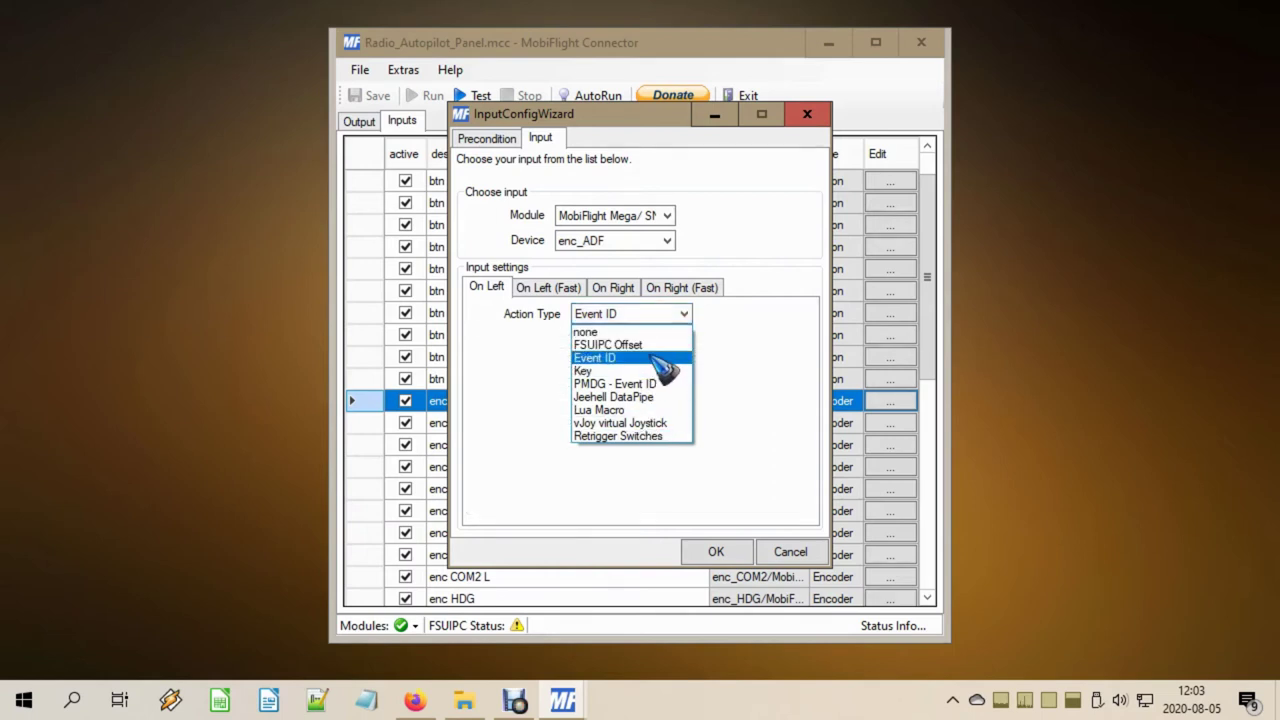
pyautogui.click(655, 360)
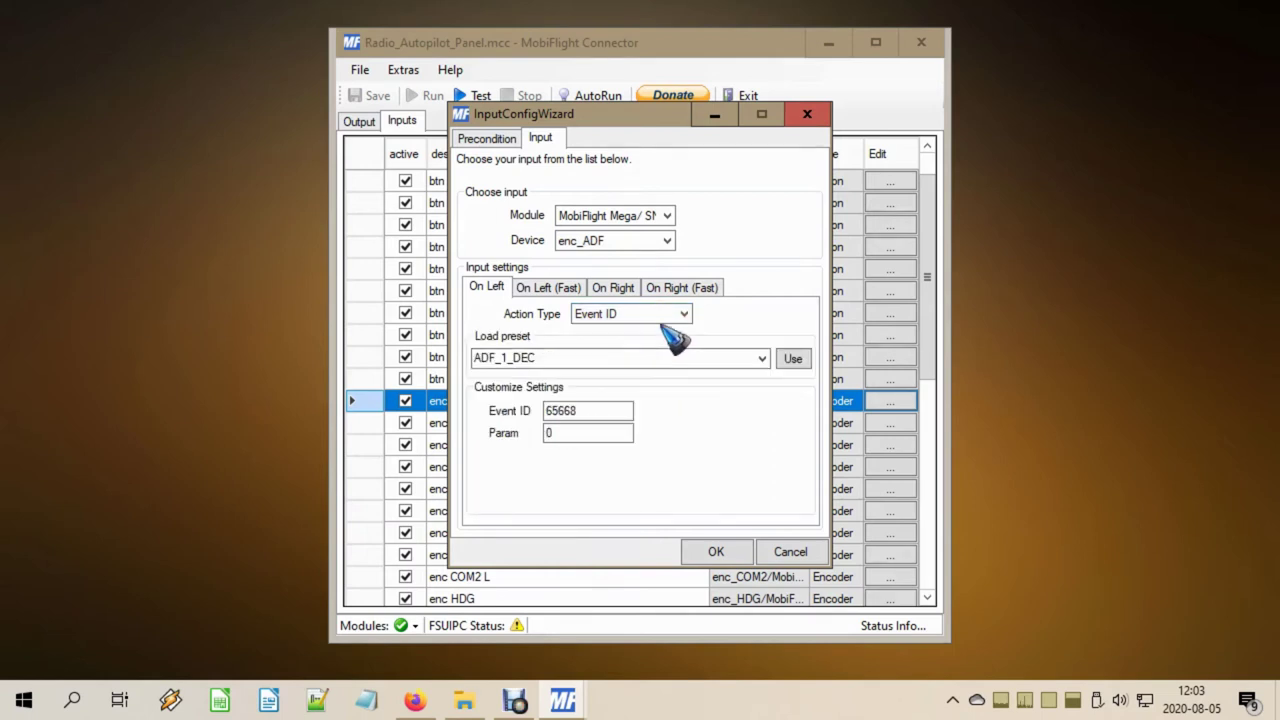
pyautogui.click(762, 358)
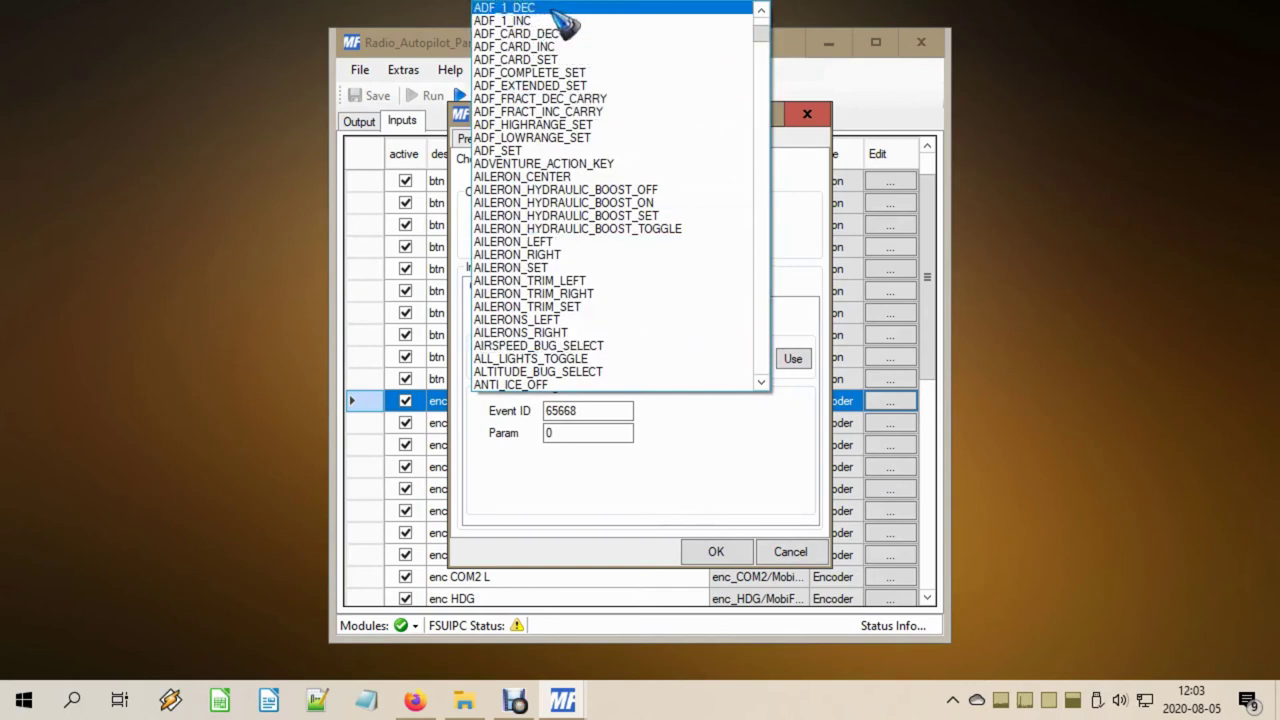
pyautogui.scroll(5, 590, 67)
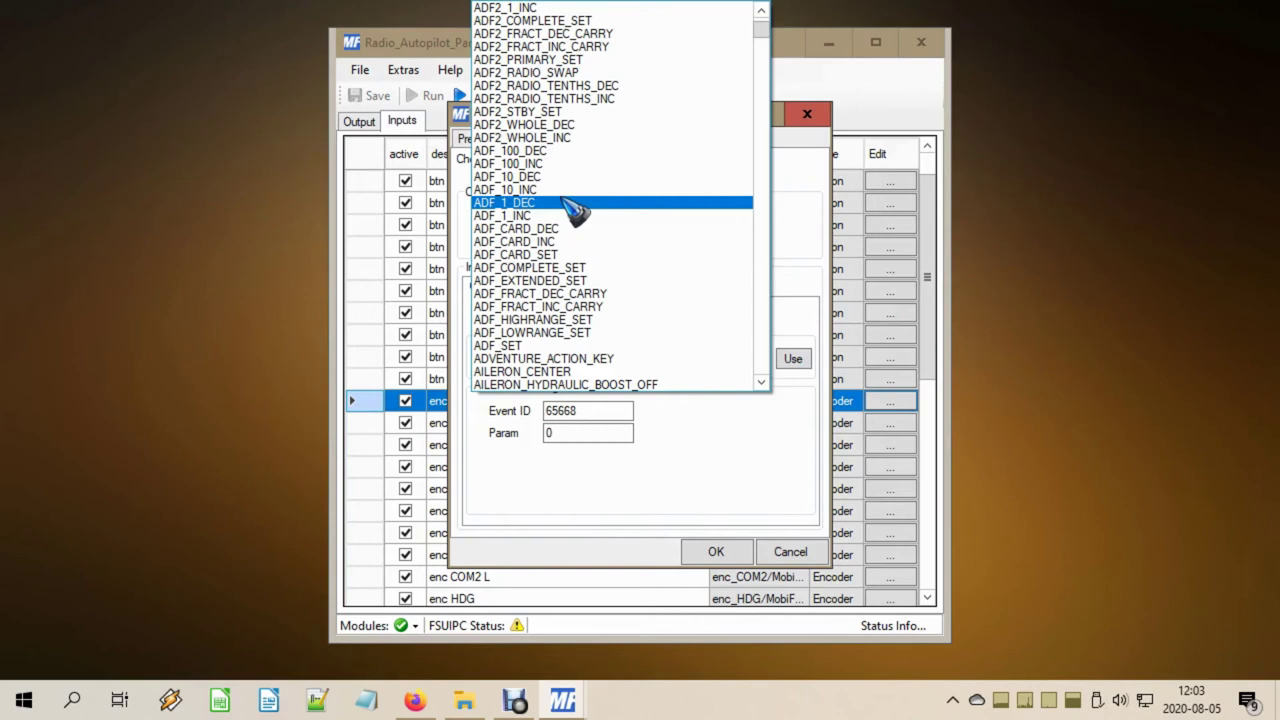
pyautogui.click(820, 560)
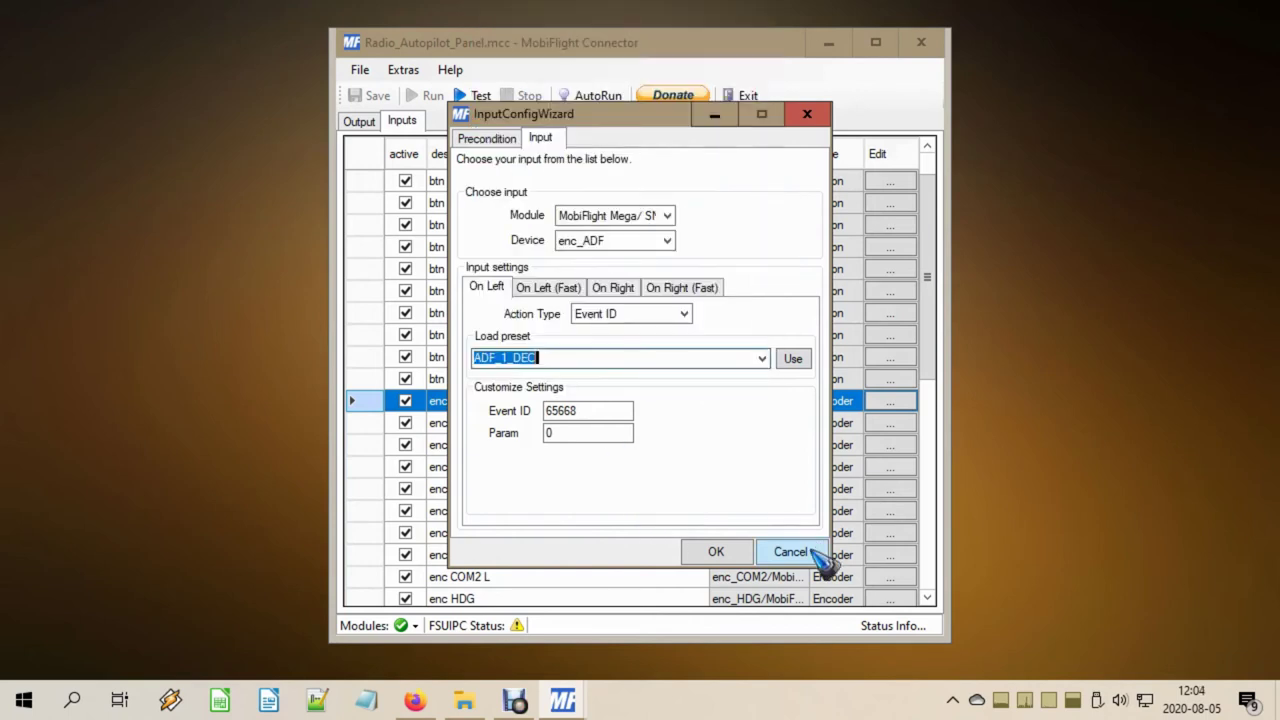
pyautogui.click(622, 287)
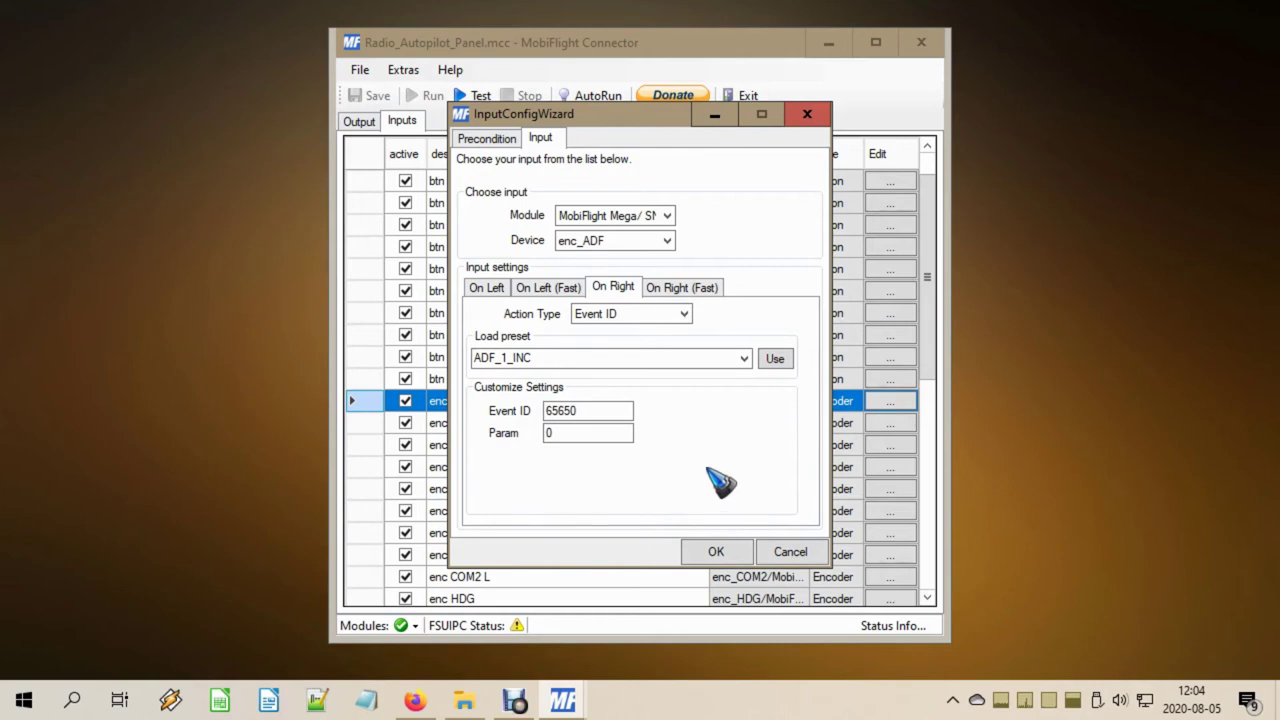
pyautogui.click(786, 552)
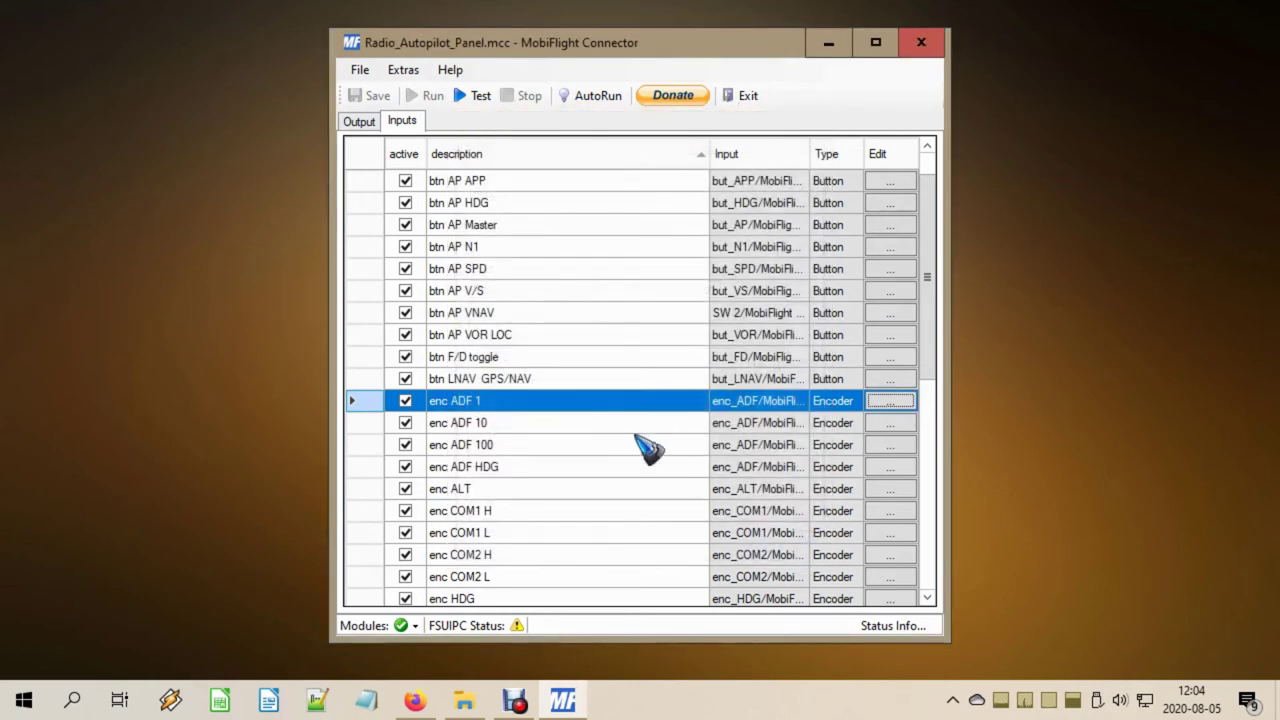
pyautogui.click(538, 428)
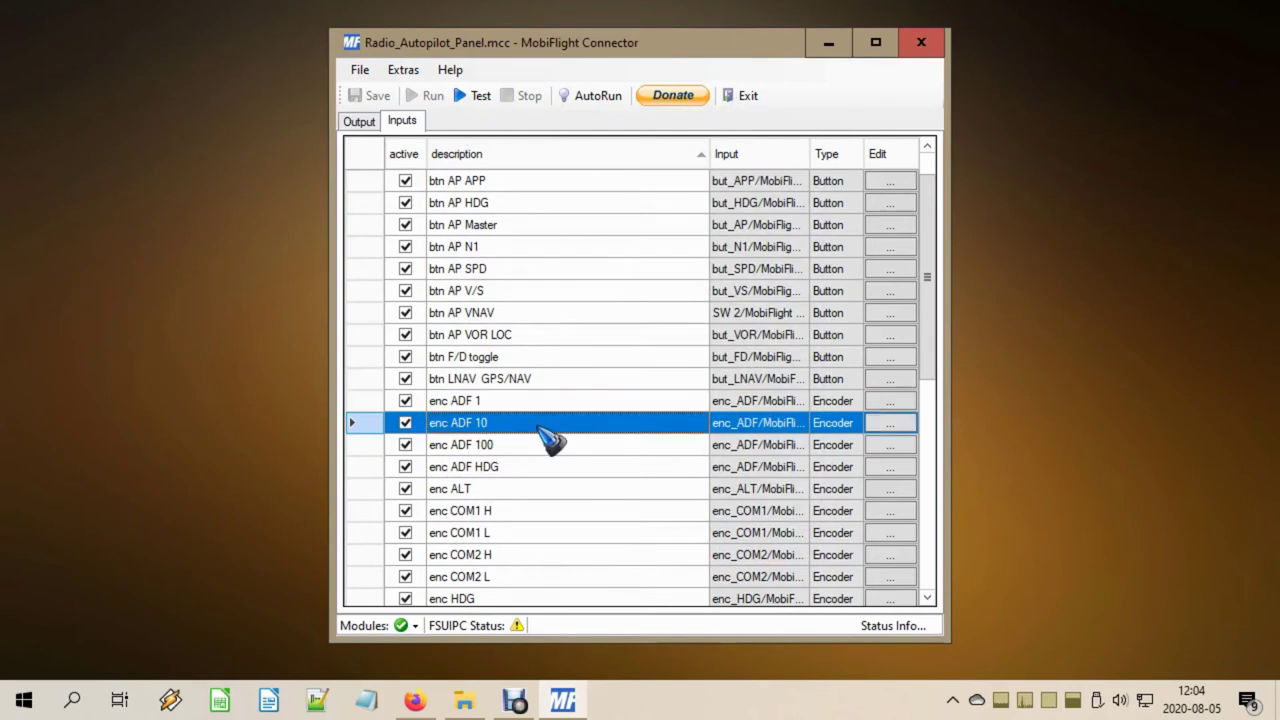
pyautogui.click(893, 425)
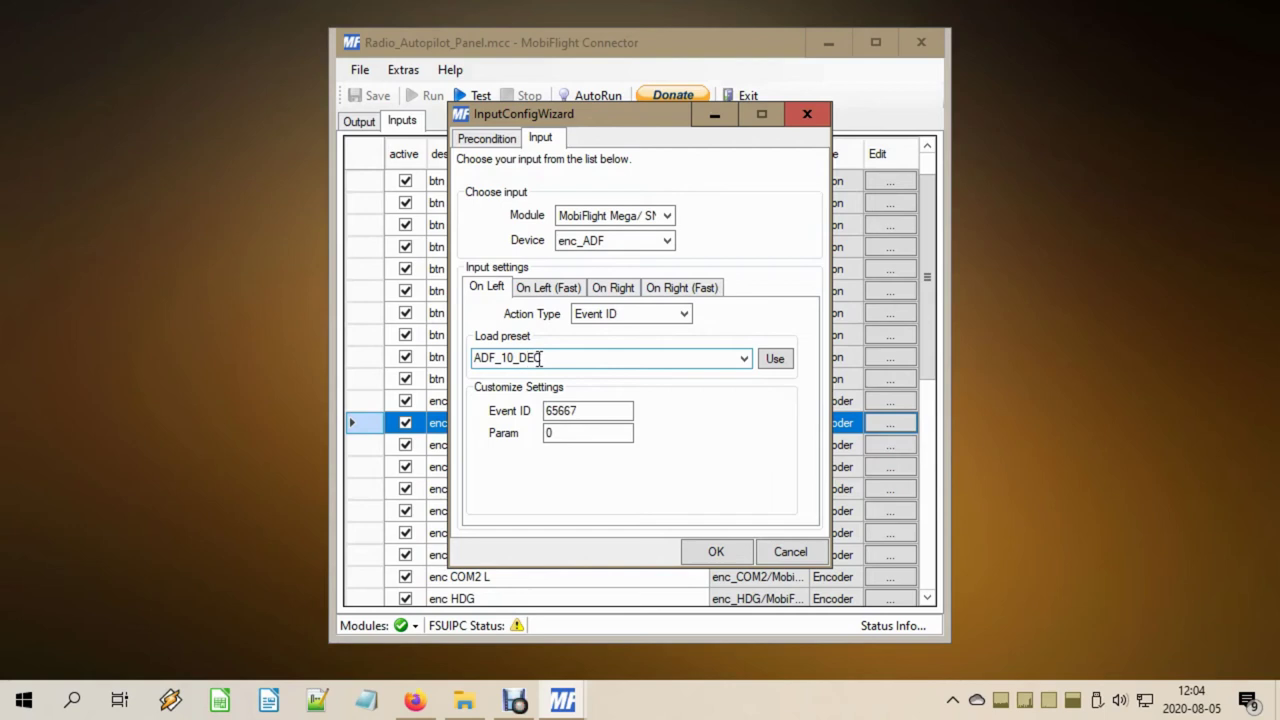
pyautogui.click(622, 290)
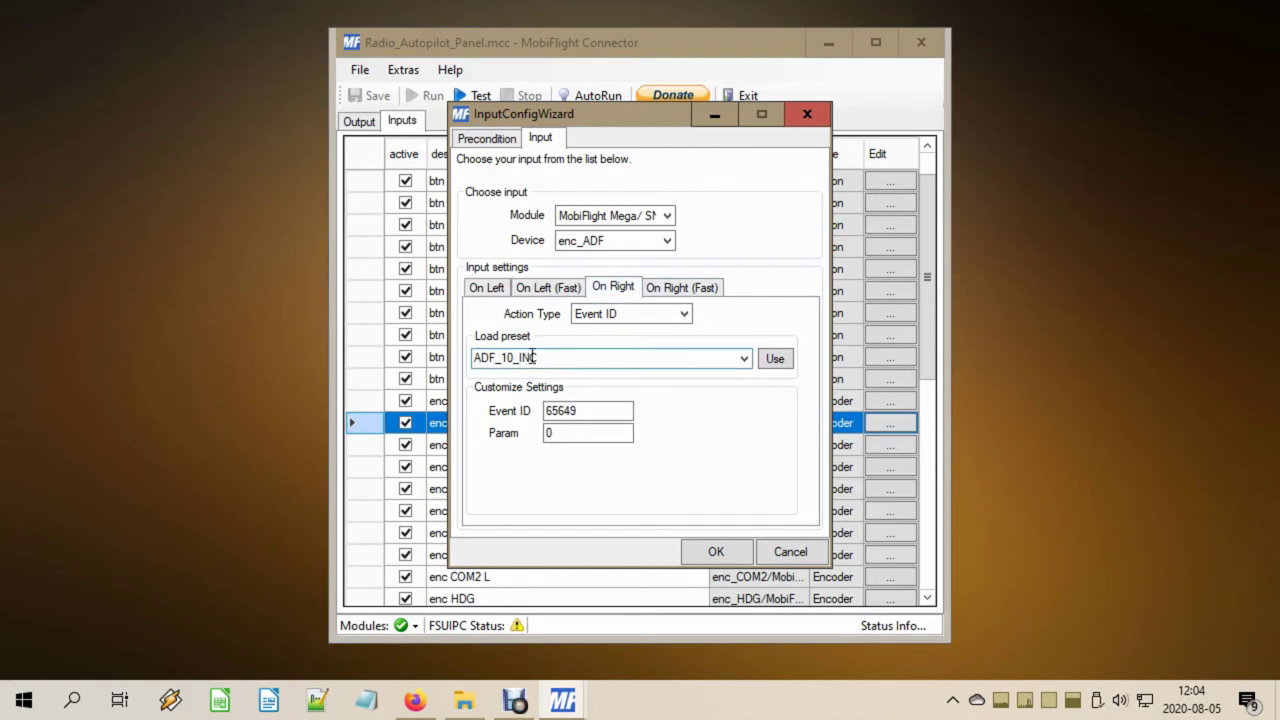
pyautogui.click(785, 362)
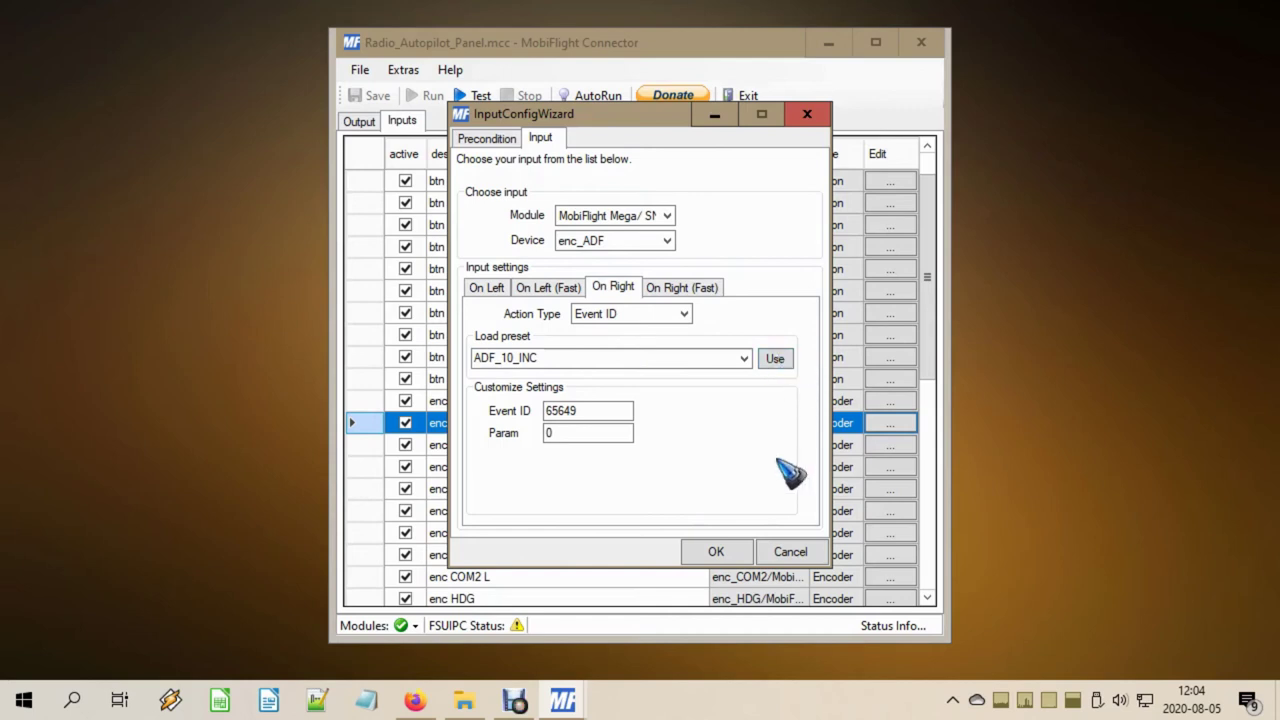
pyautogui.click(795, 552)
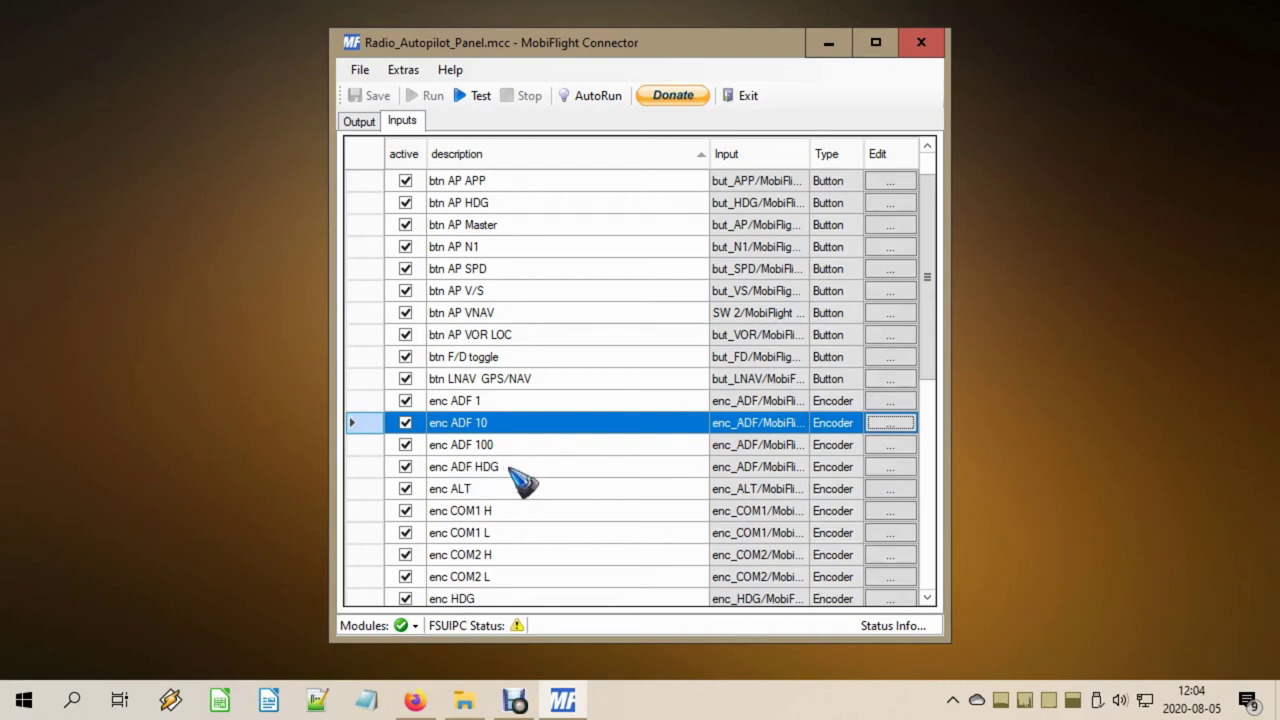
pyautogui.click(516, 468)
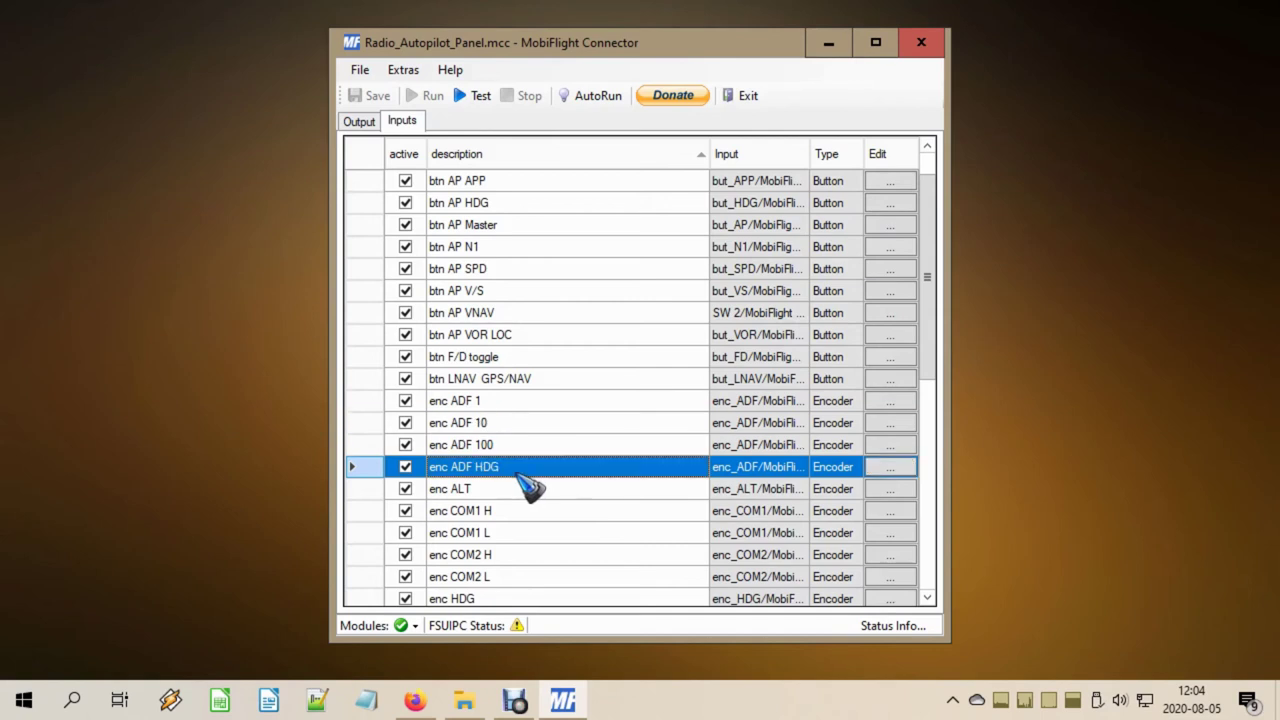
pyautogui.click(888, 469)
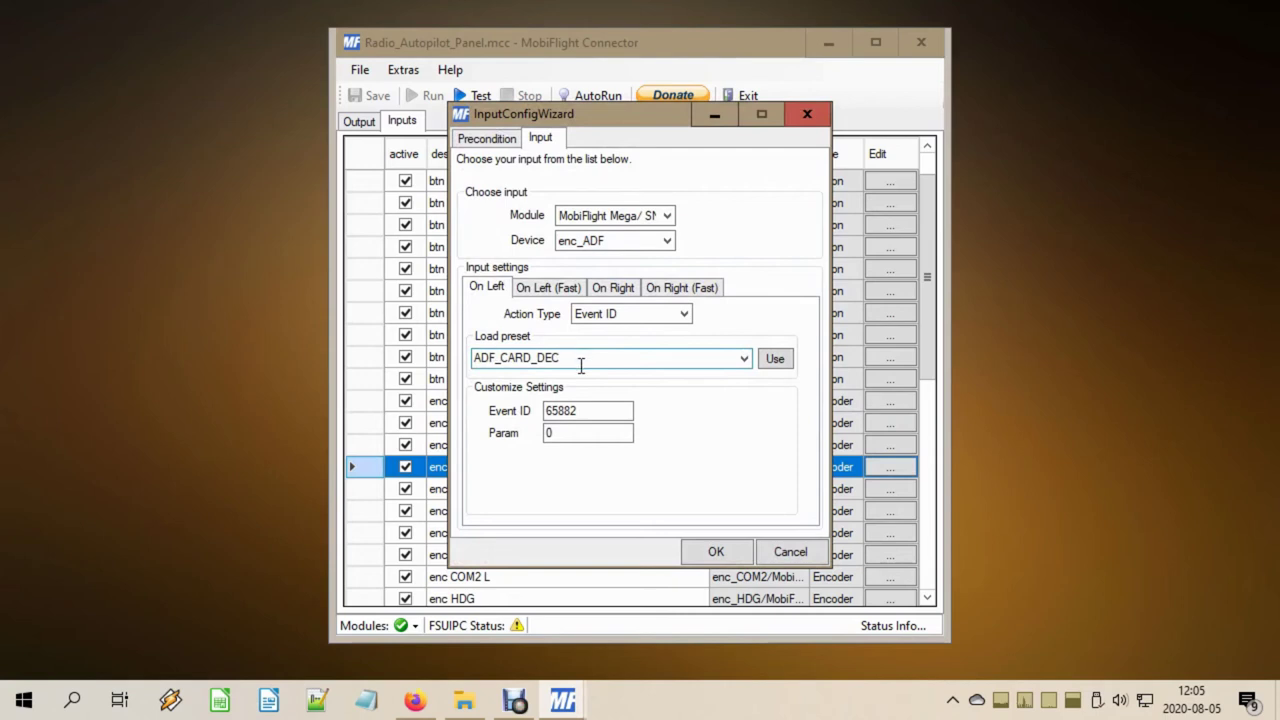
pyautogui.click(616, 290)
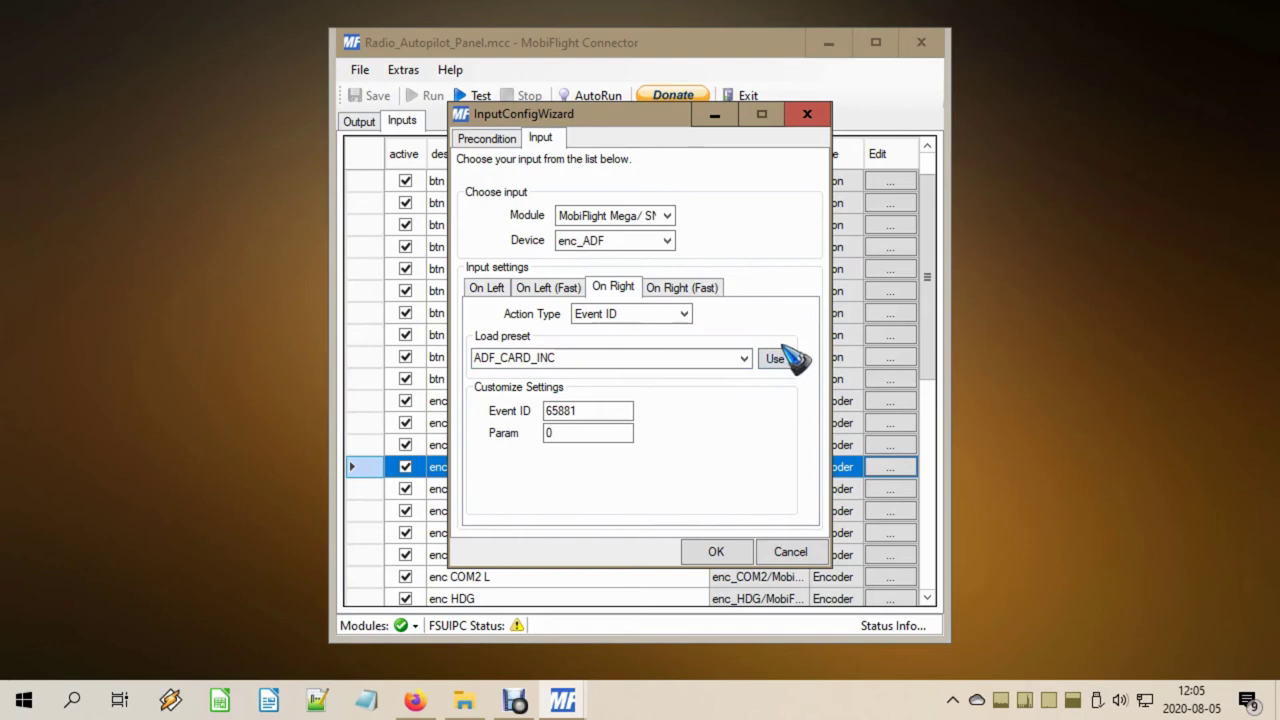
pyautogui.click(790, 552)
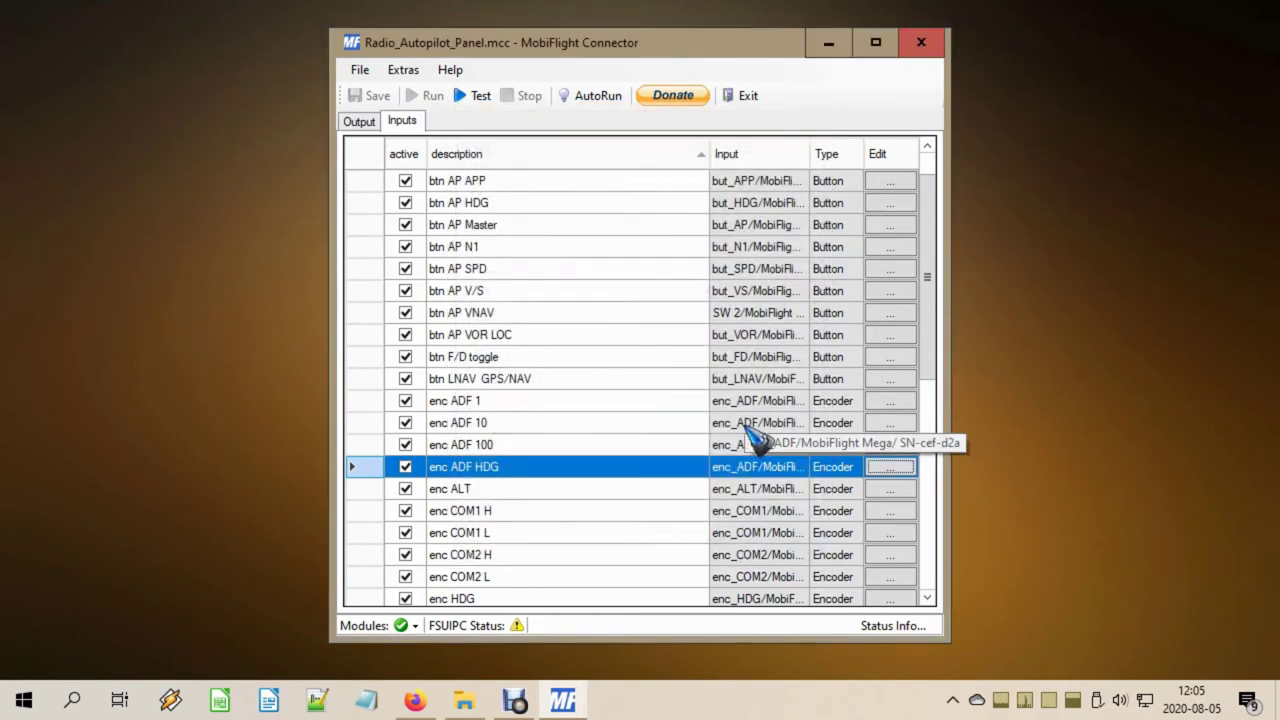
# Step through the enc ADF entries, then select encsw ADF 1_10_100_HDG #66C1 at the list's end
pyautogui.scroll(1, 748, 430)
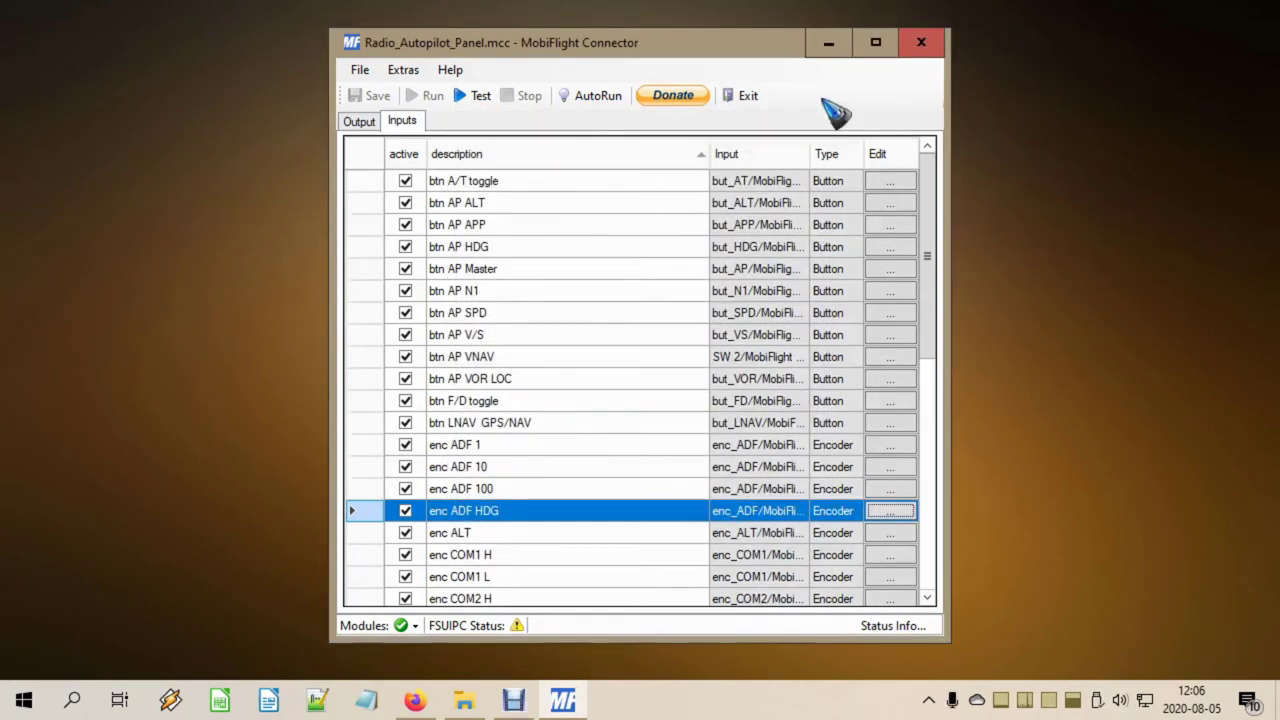
pyautogui.click(508, 450)
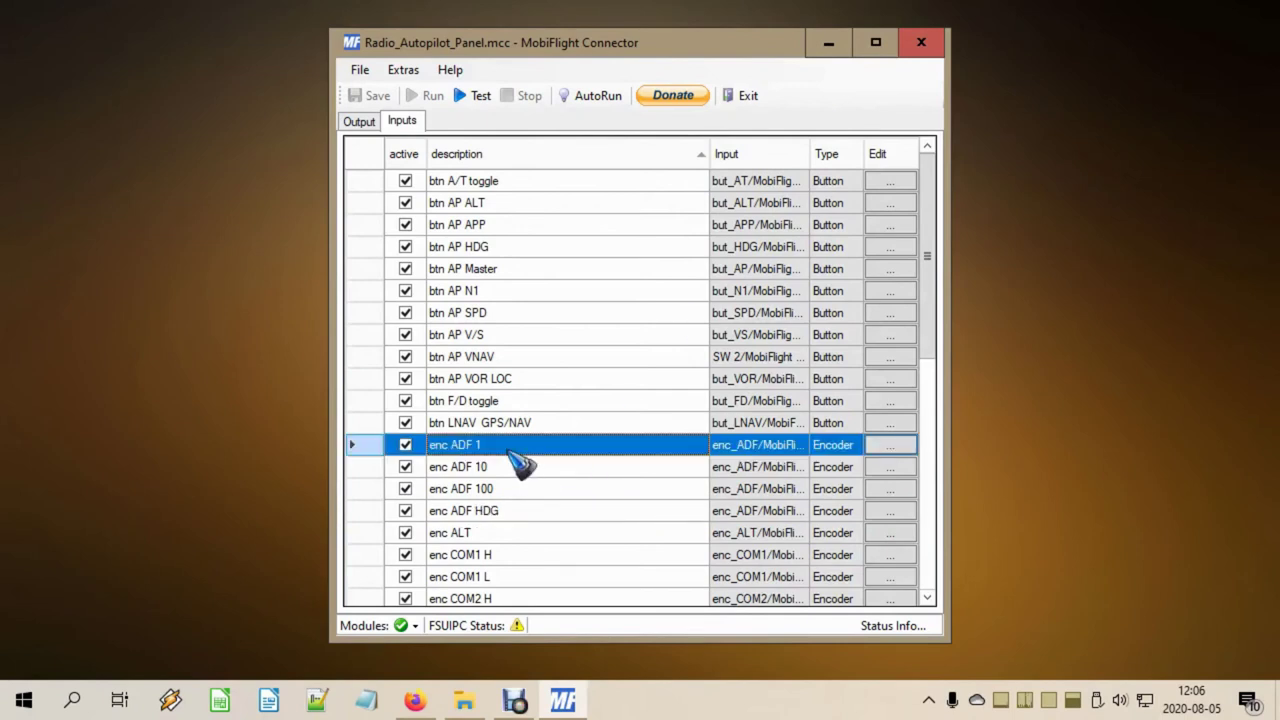
pyautogui.press('Down')
pyautogui.press('Down')
pyautogui.press('Down')
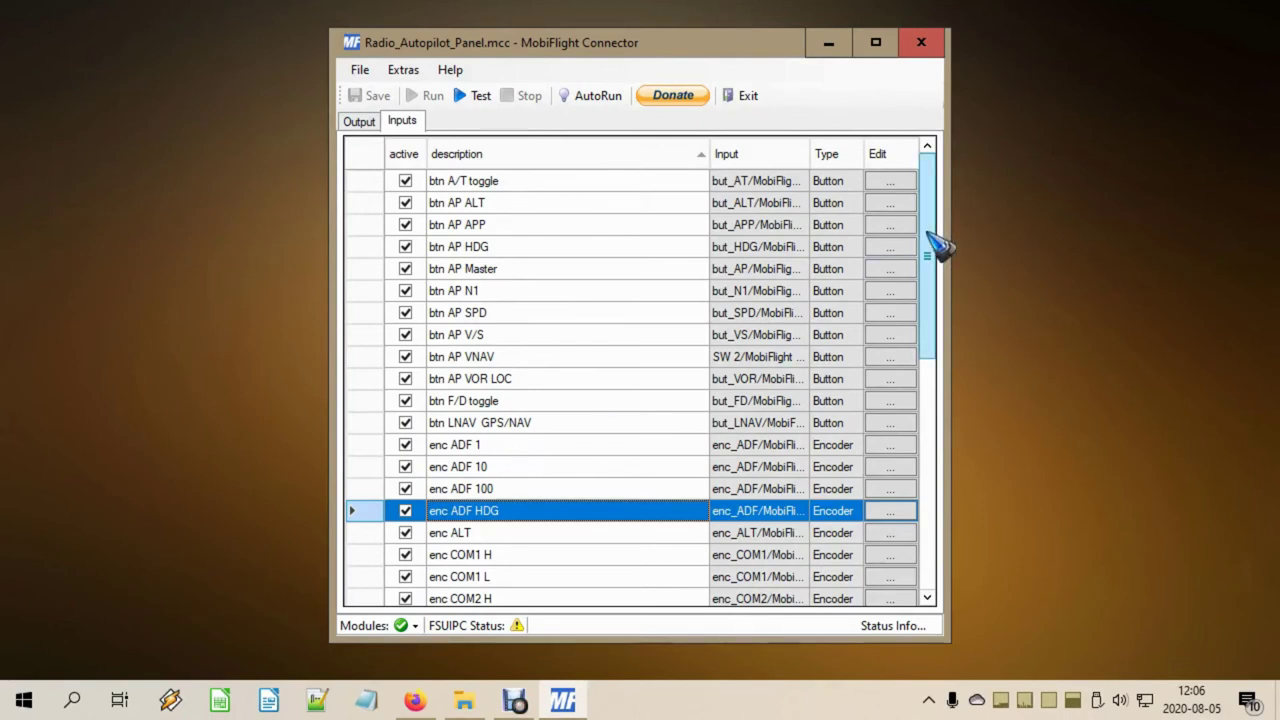
pyautogui.scroll(-3, 940, 245)
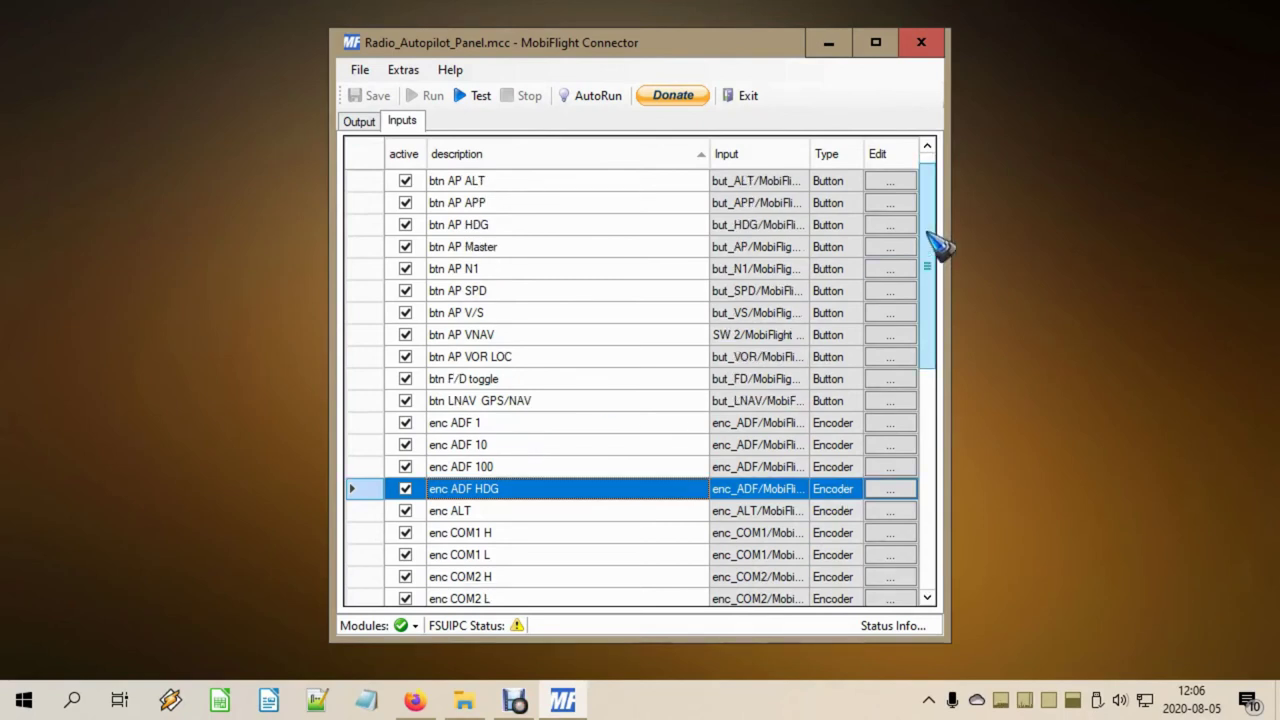
pyautogui.scroll(-5, 940, 310)
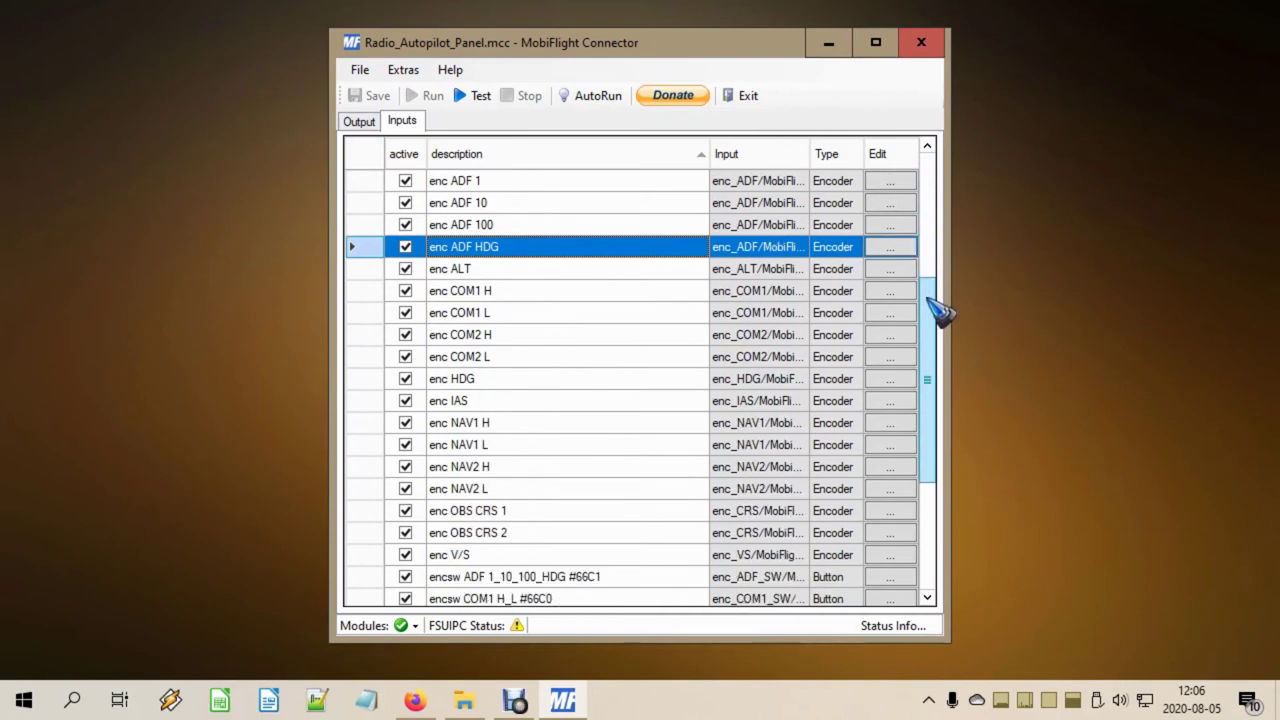
pyautogui.scroll(-1, 940, 310)
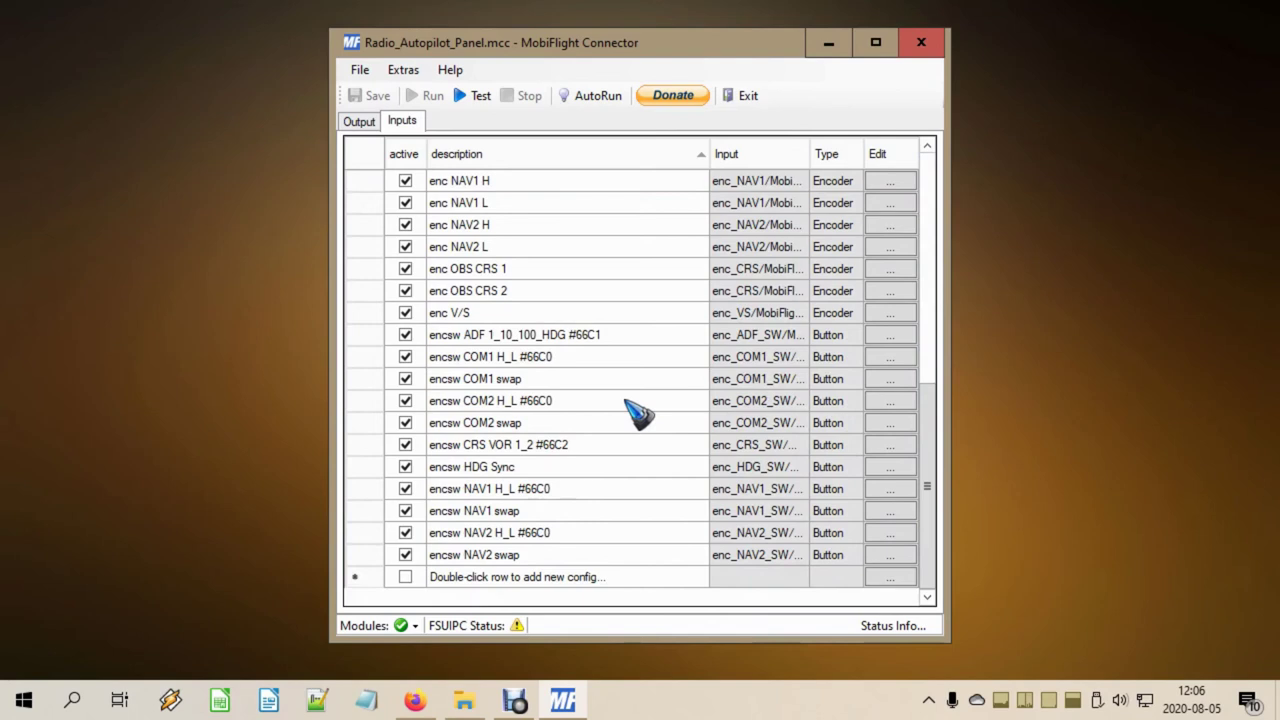
pyautogui.click(618, 336)
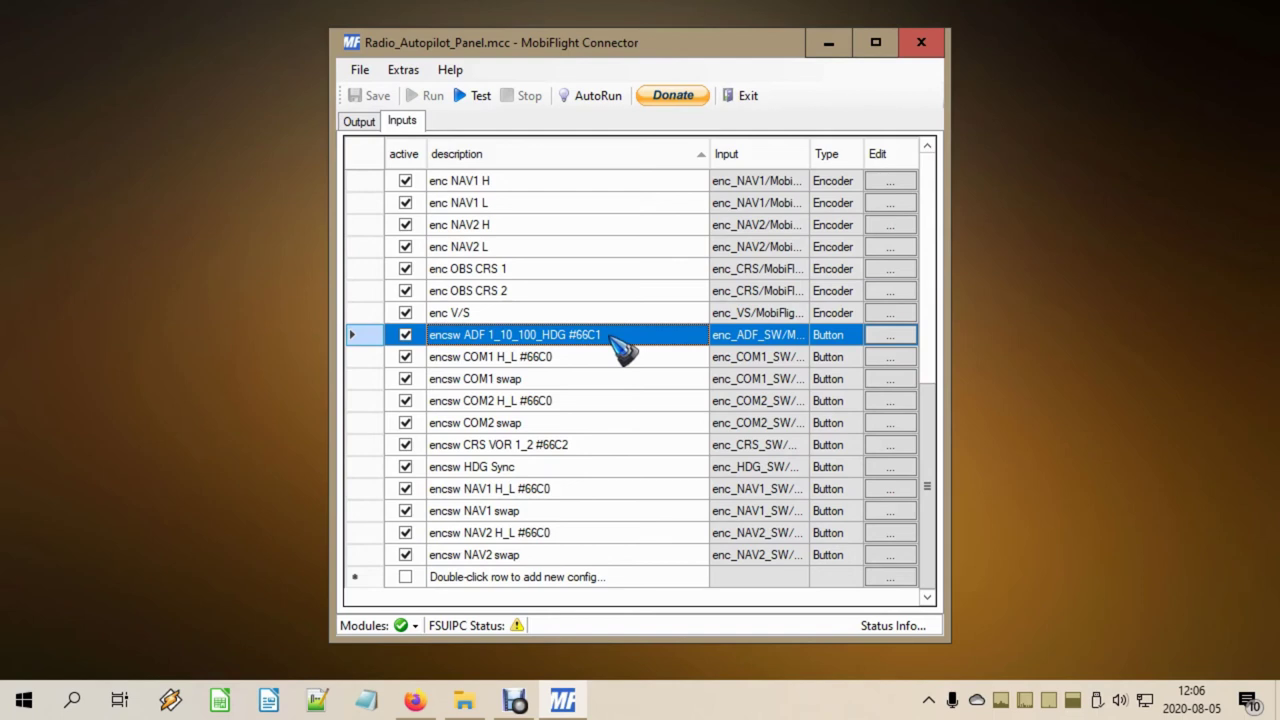
# Inspect the push switch's FSUIPC Offset 0x66C1 press action with Set Value if($=3,0,$+1)
pyautogui.click(891, 336)
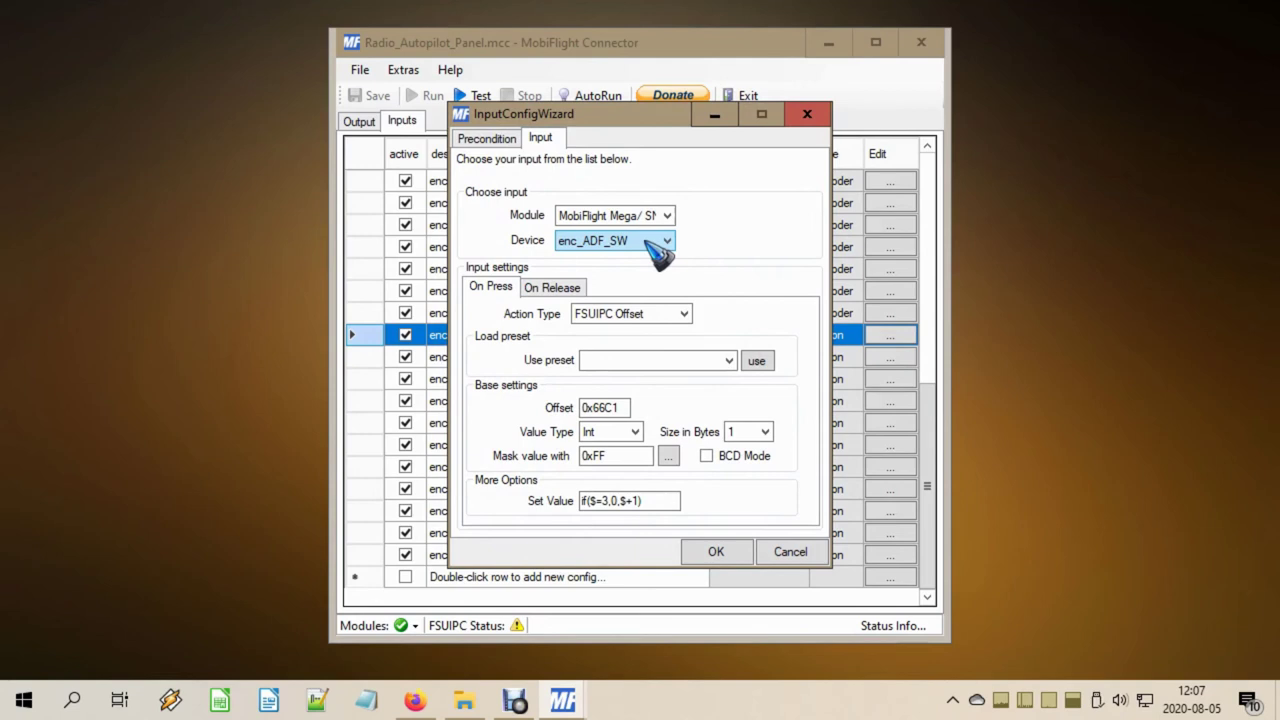
pyautogui.click(676, 325)
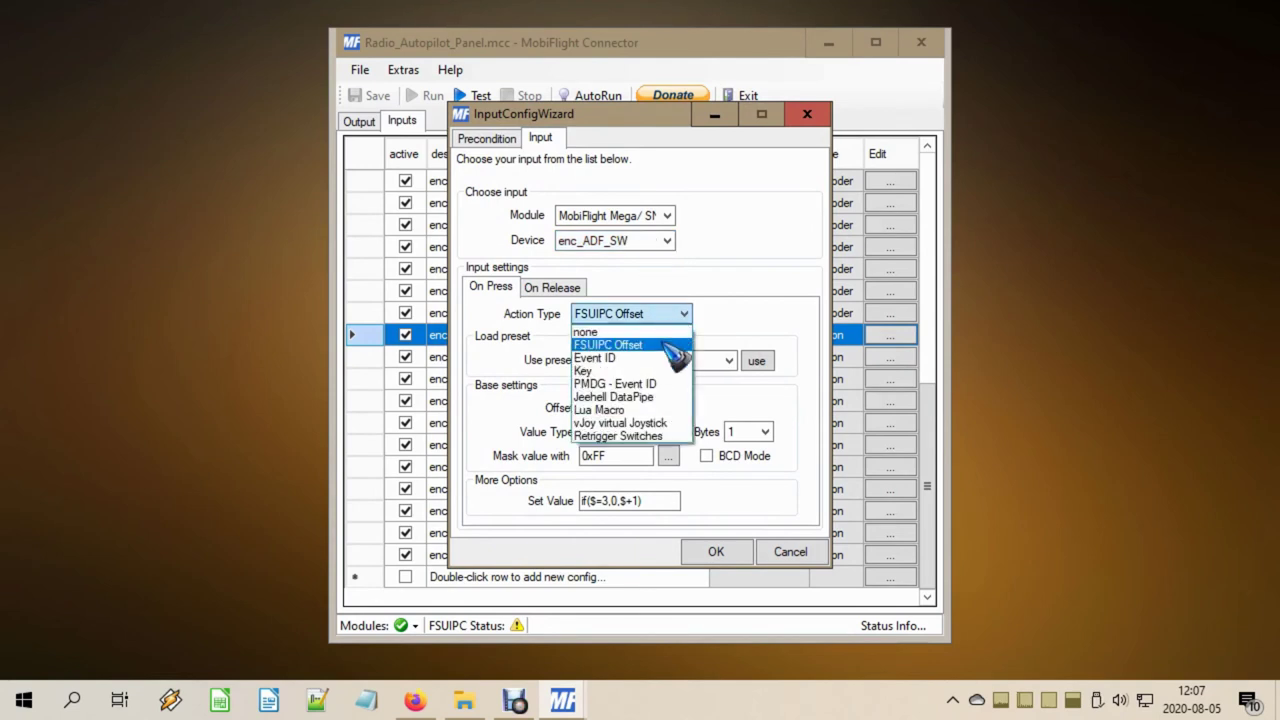
pyautogui.click(668, 345)
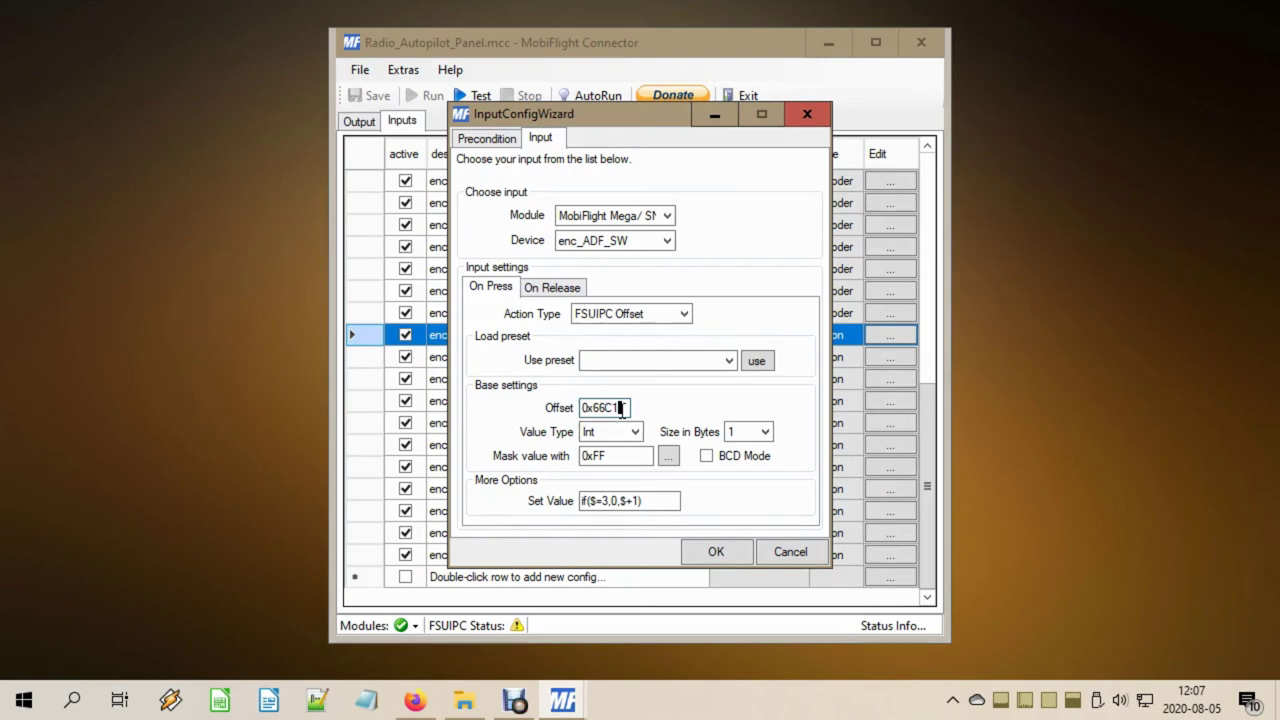
pyautogui.press('Tab')
pyautogui.press('Tab')
pyautogui.press('Tab')
pyautogui.press('Tab')
pyautogui.press('Tab')
pyautogui.press('Tab')
pyautogui.click(651, 500)
# Cancel the wizard and select the mem toggle ADF 1/10/100/HDG output entry on offset 0x66C1
pyautogui.click(797, 550)
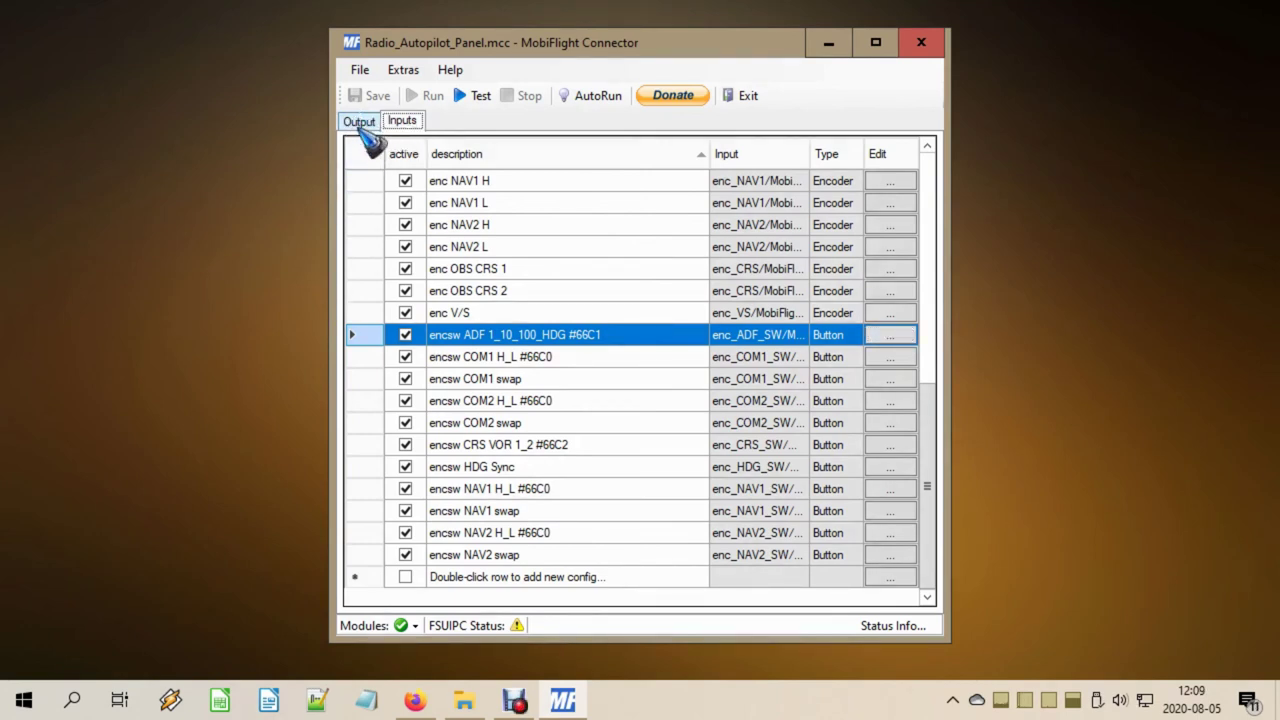
pyautogui.click(362, 122)
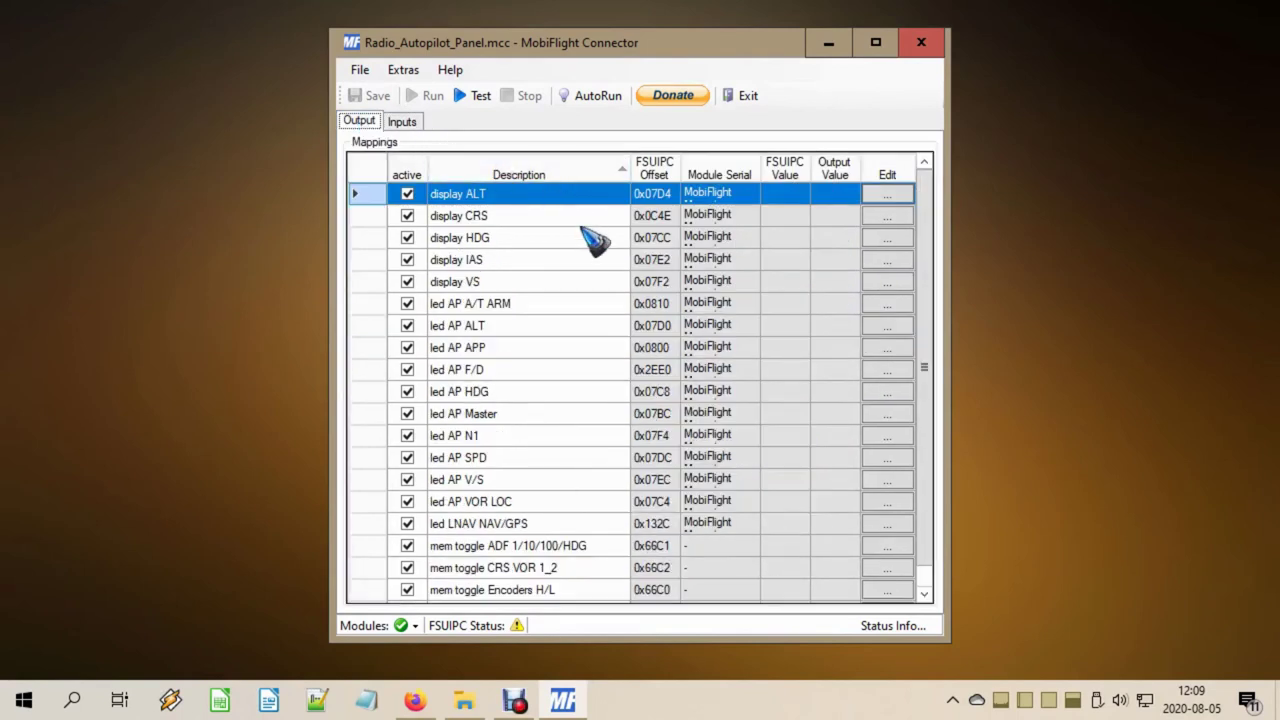
pyautogui.scroll(-1, 590, 235)
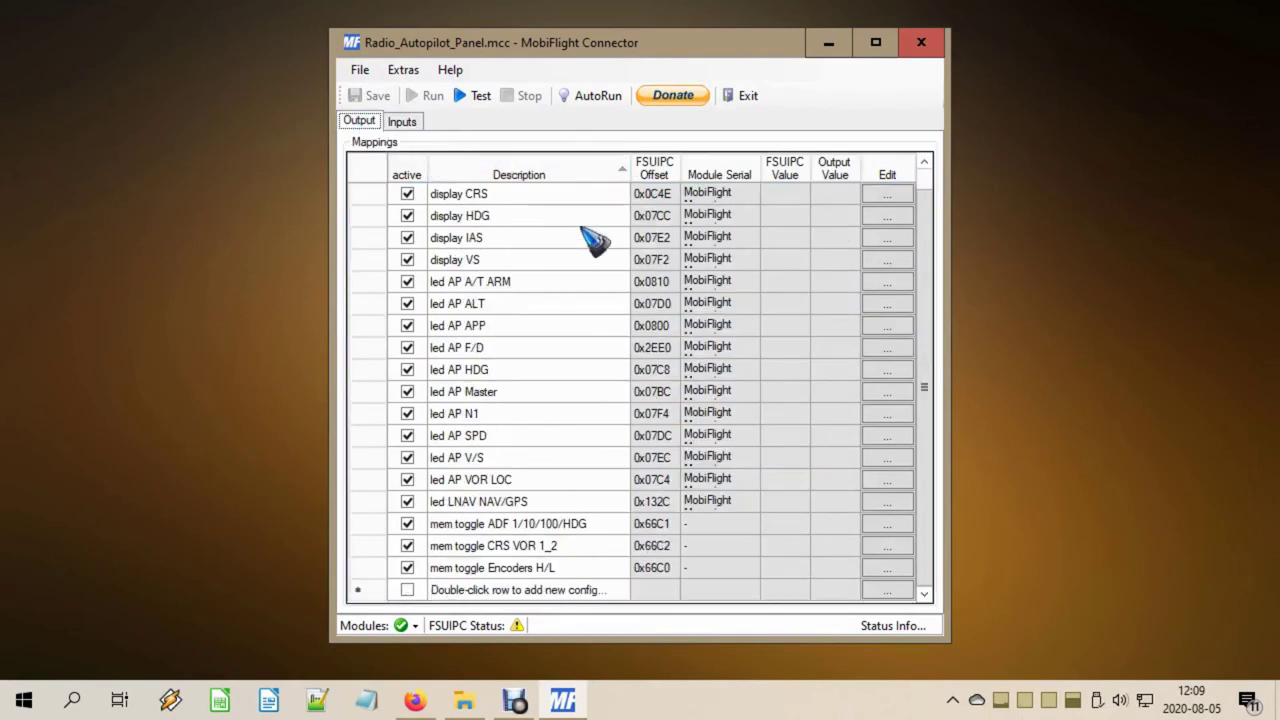
pyautogui.click(590, 530)
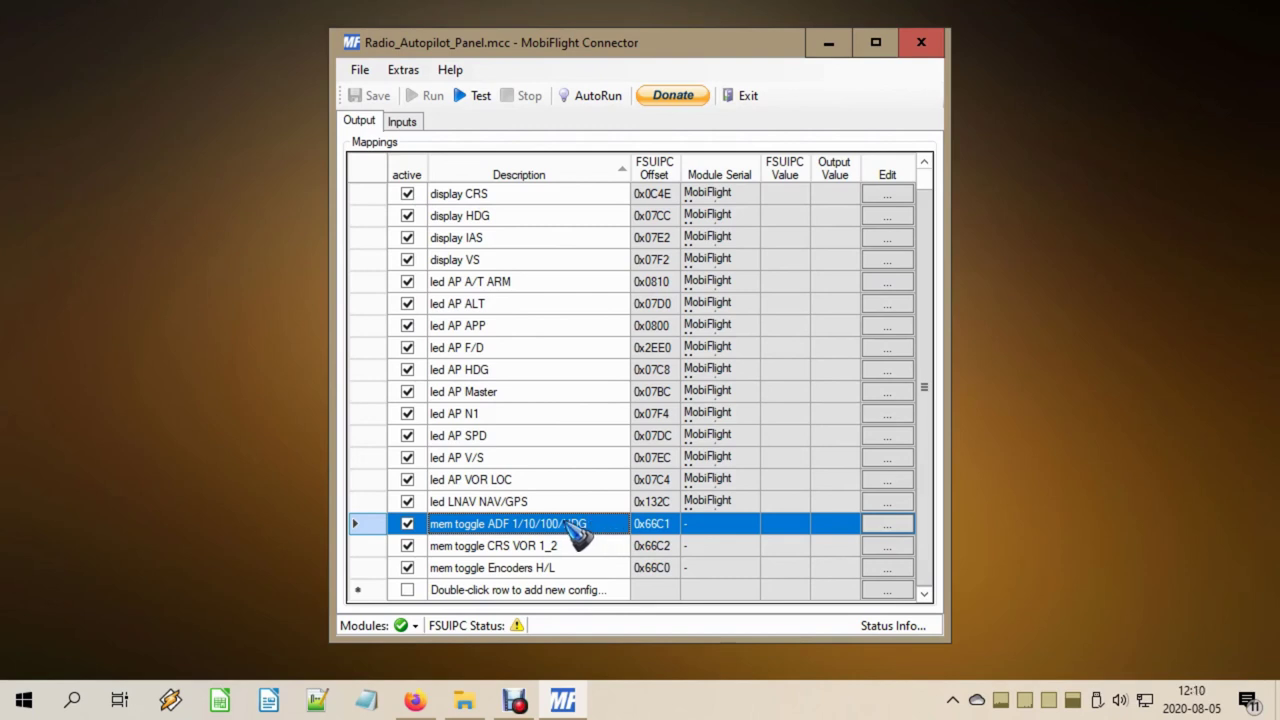
pyautogui.click(895, 523)
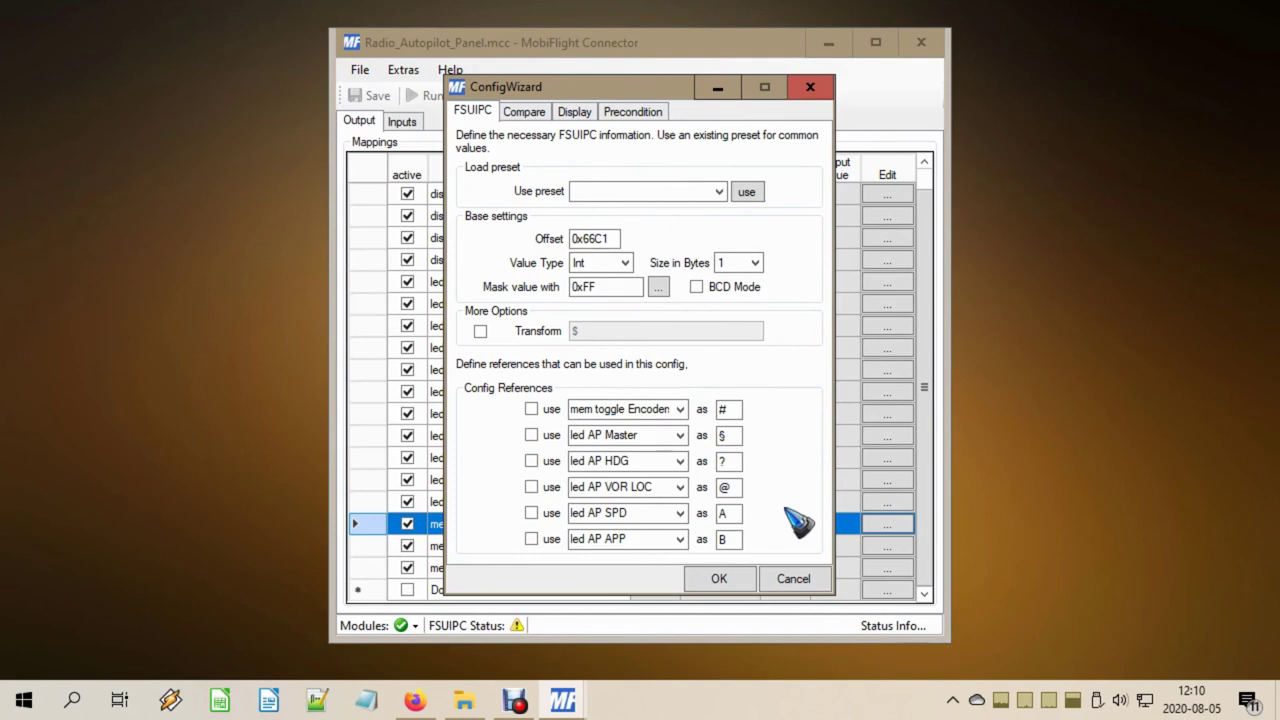
pyautogui.click(800, 584)
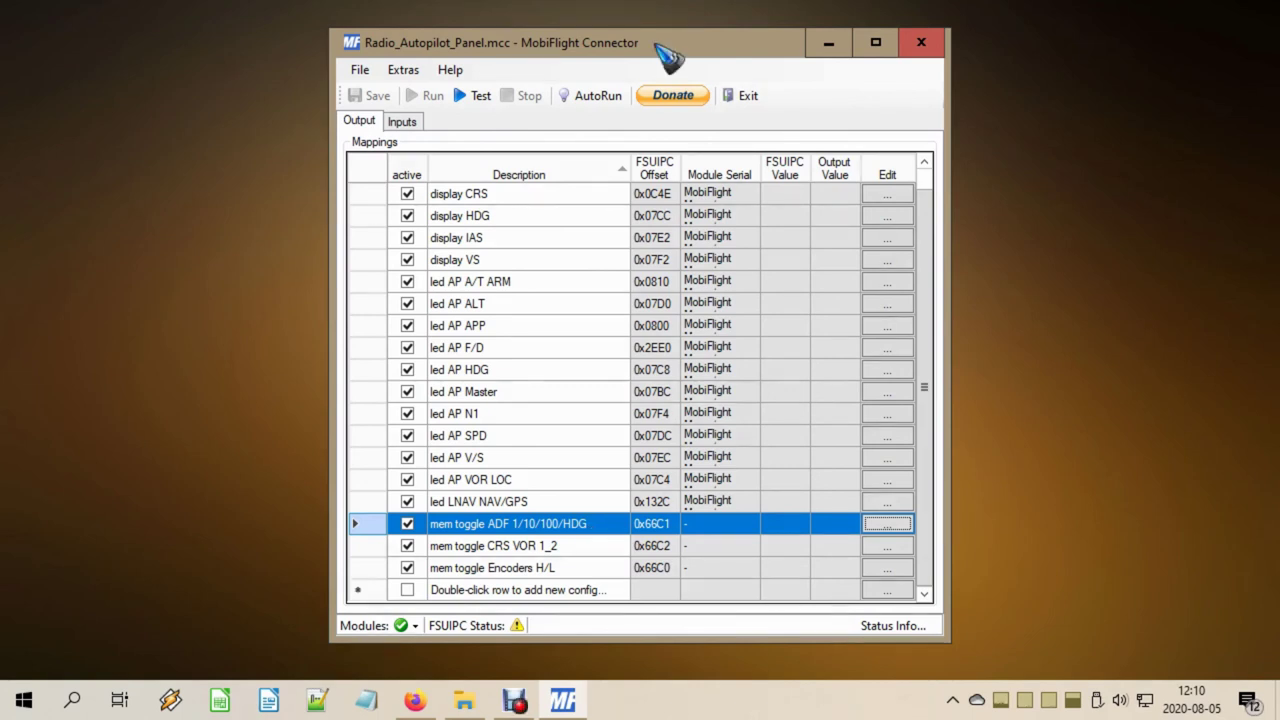
pyautogui.click(405, 124)
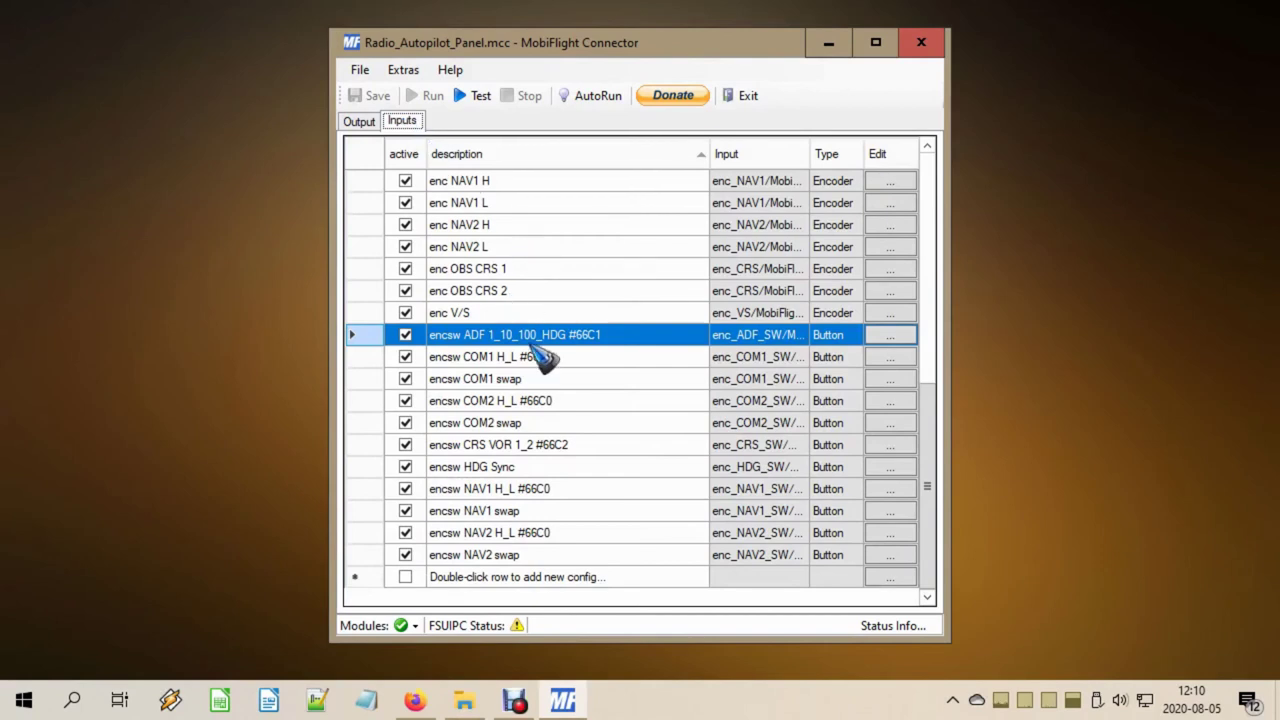
pyautogui.scroll(10, 540, 355)
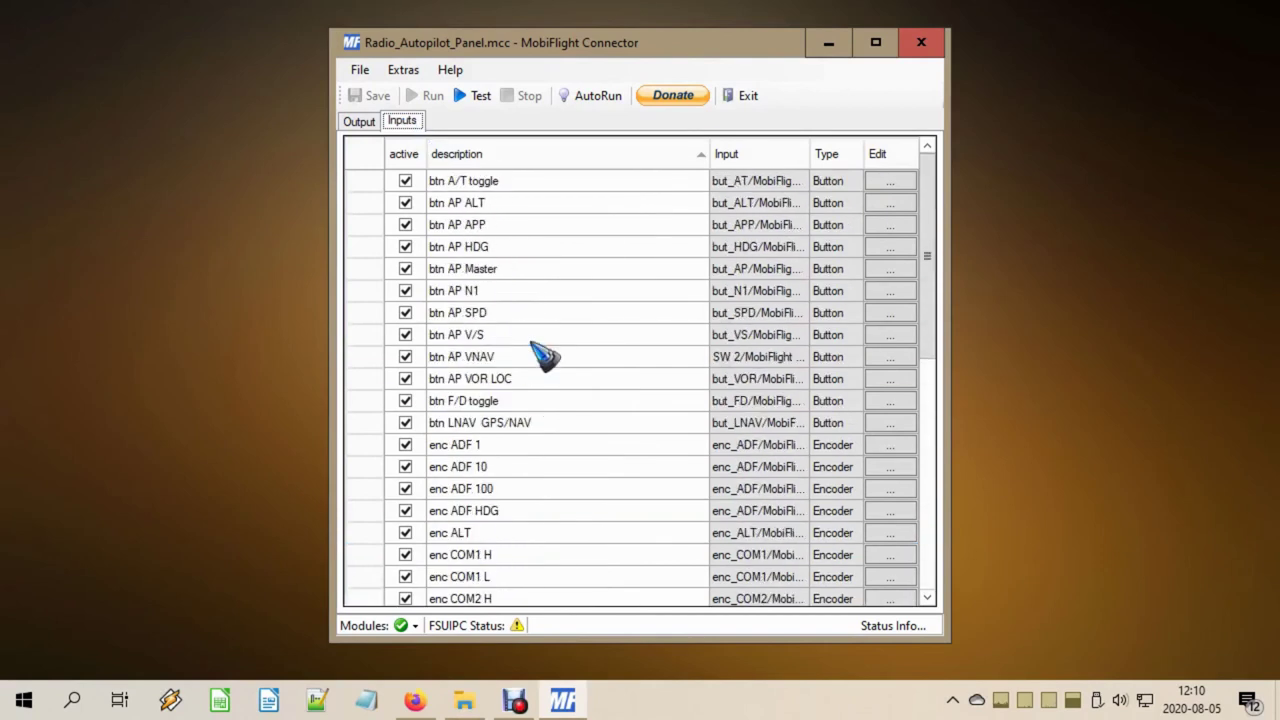
pyautogui.scroll(-1, 540, 355)
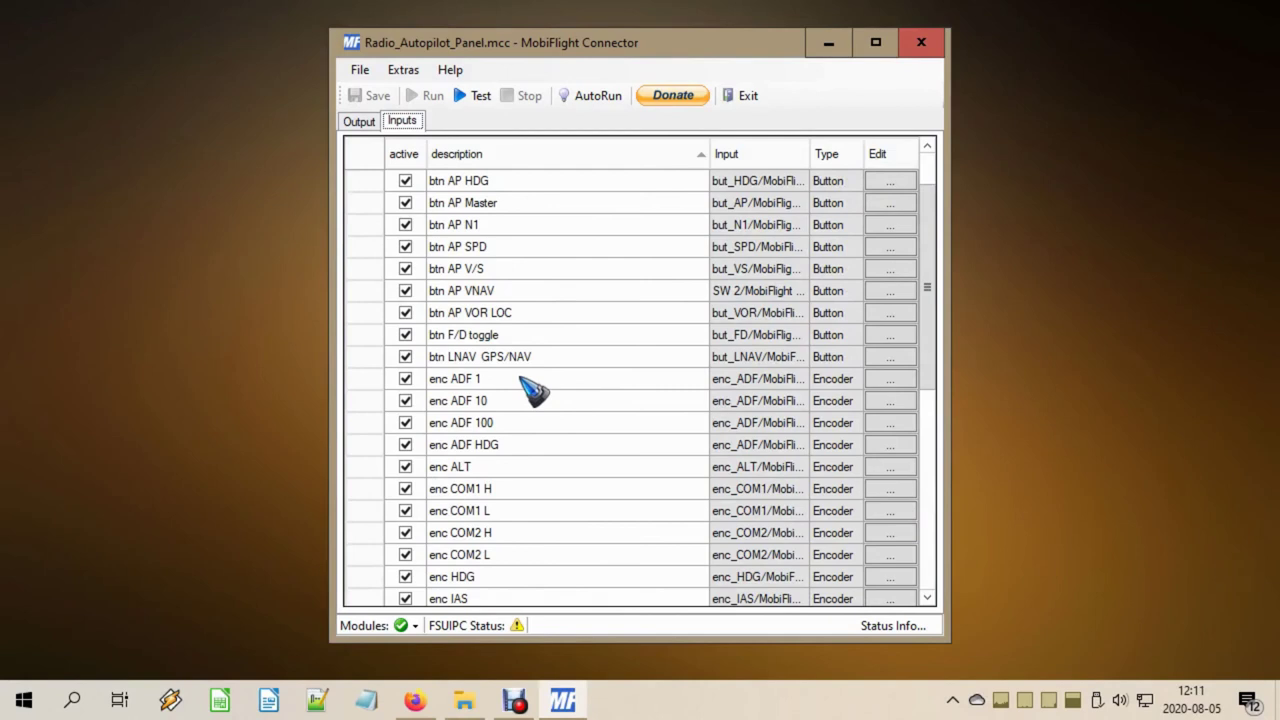
pyautogui.click(522, 382)
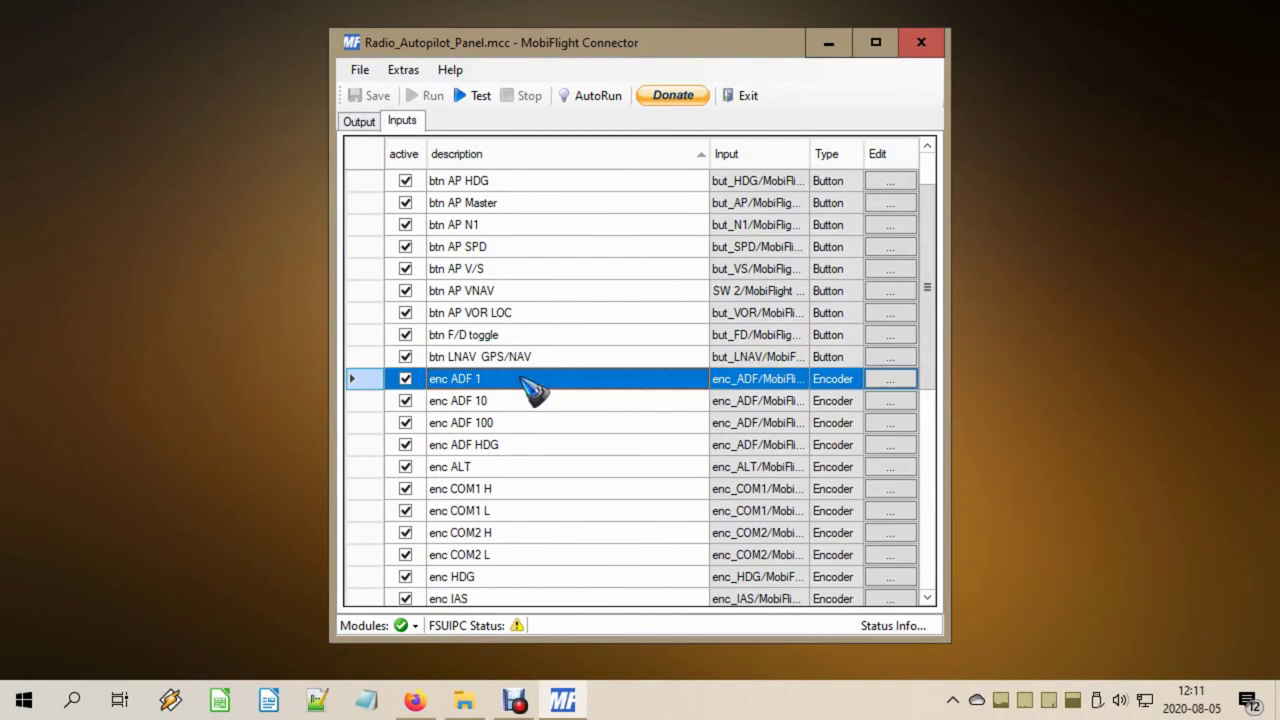
pyautogui.click(540, 428)
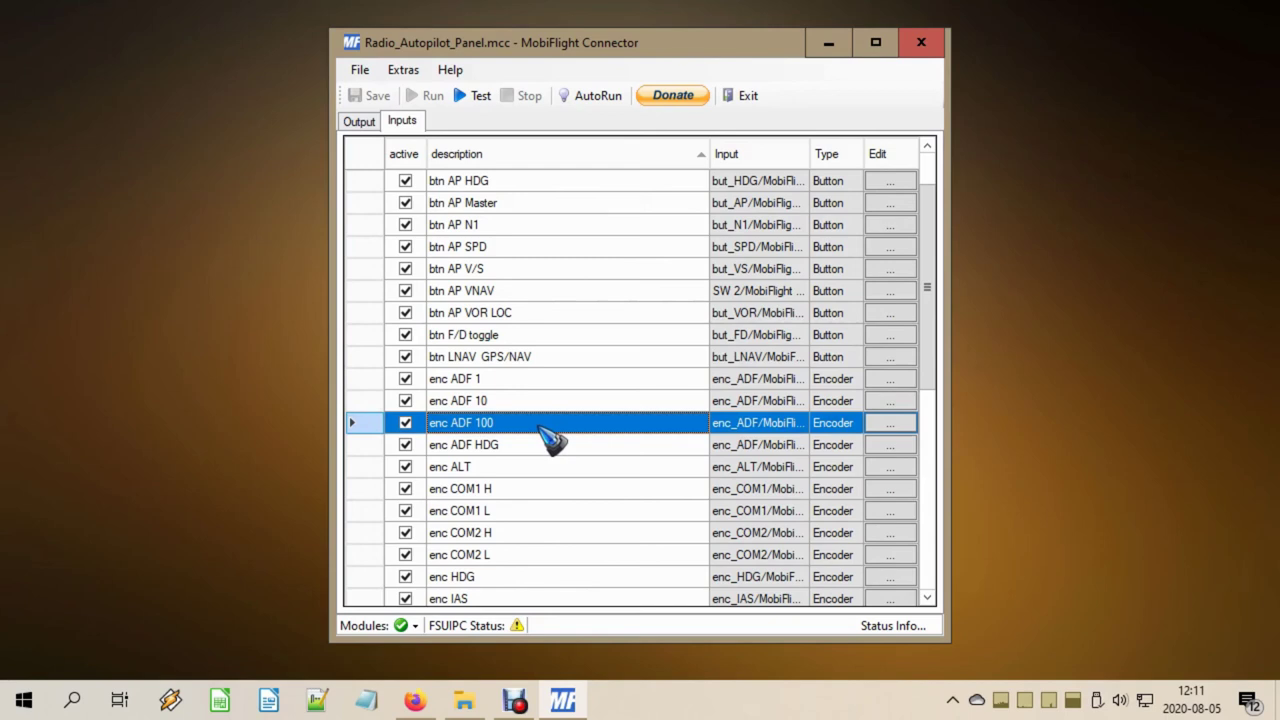
pyautogui.click(891, 423)
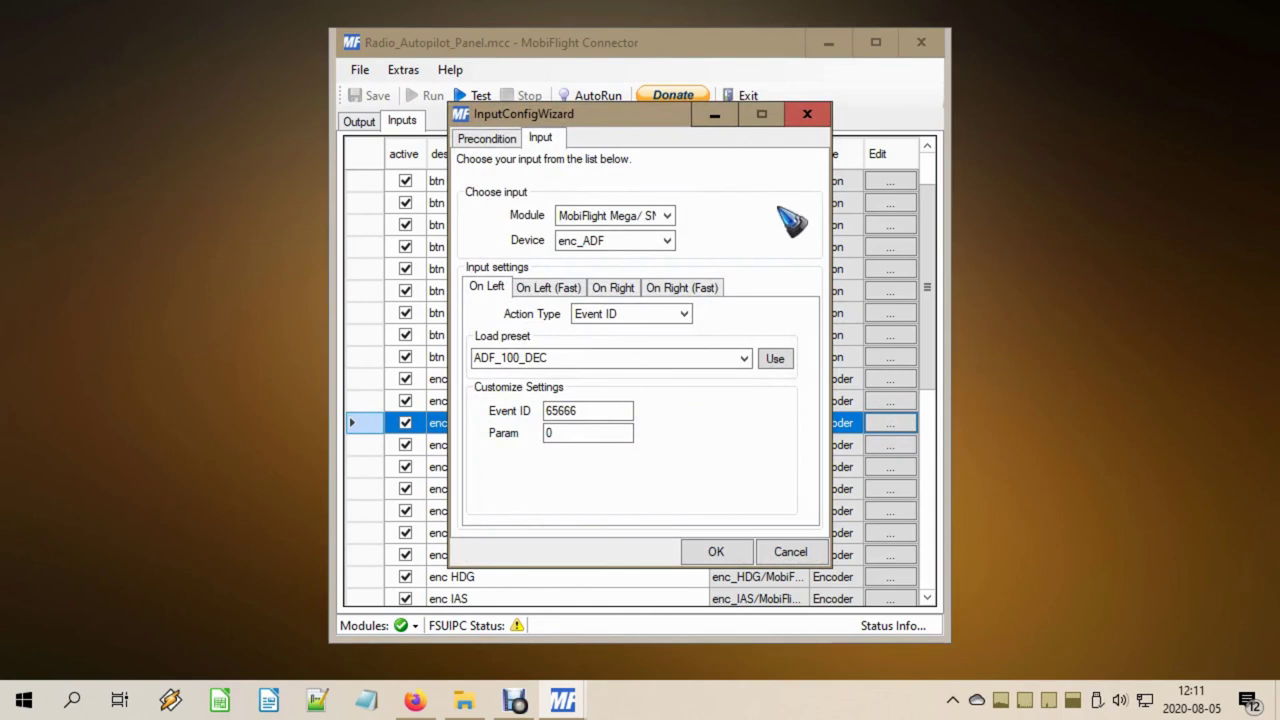
pyautogui.click(493, 140)
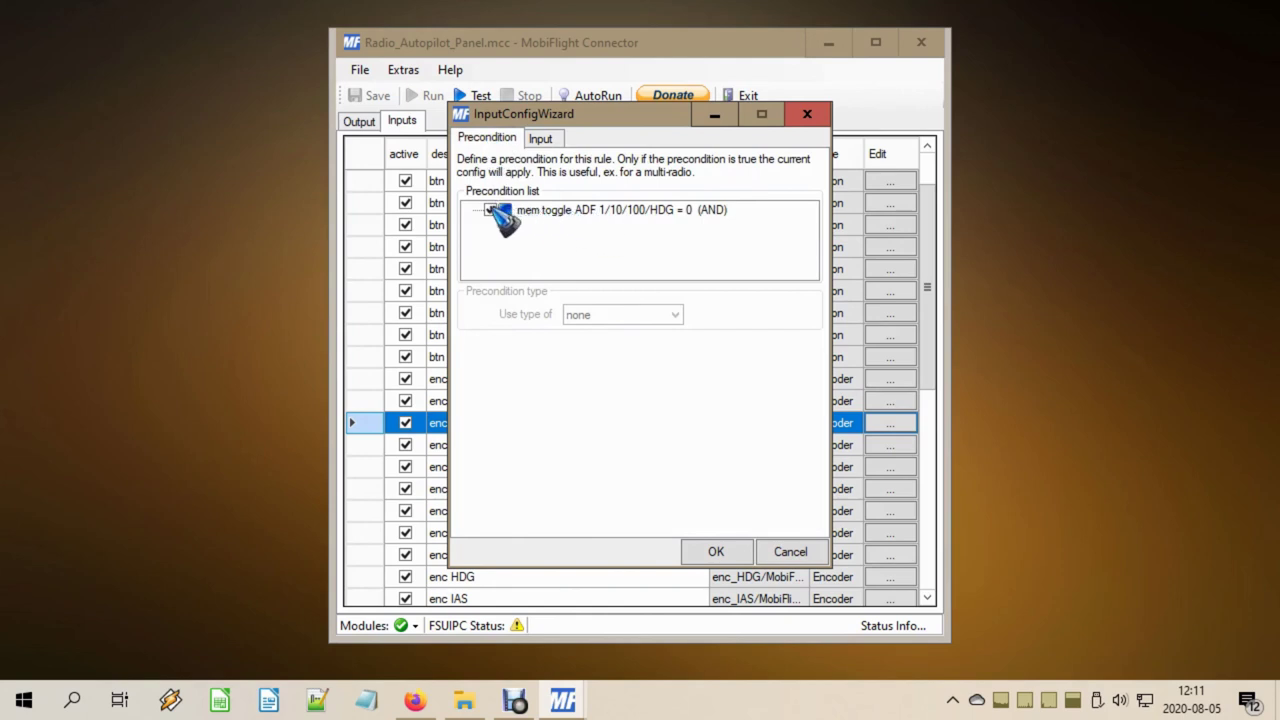
pyautogui.click(558, 215)
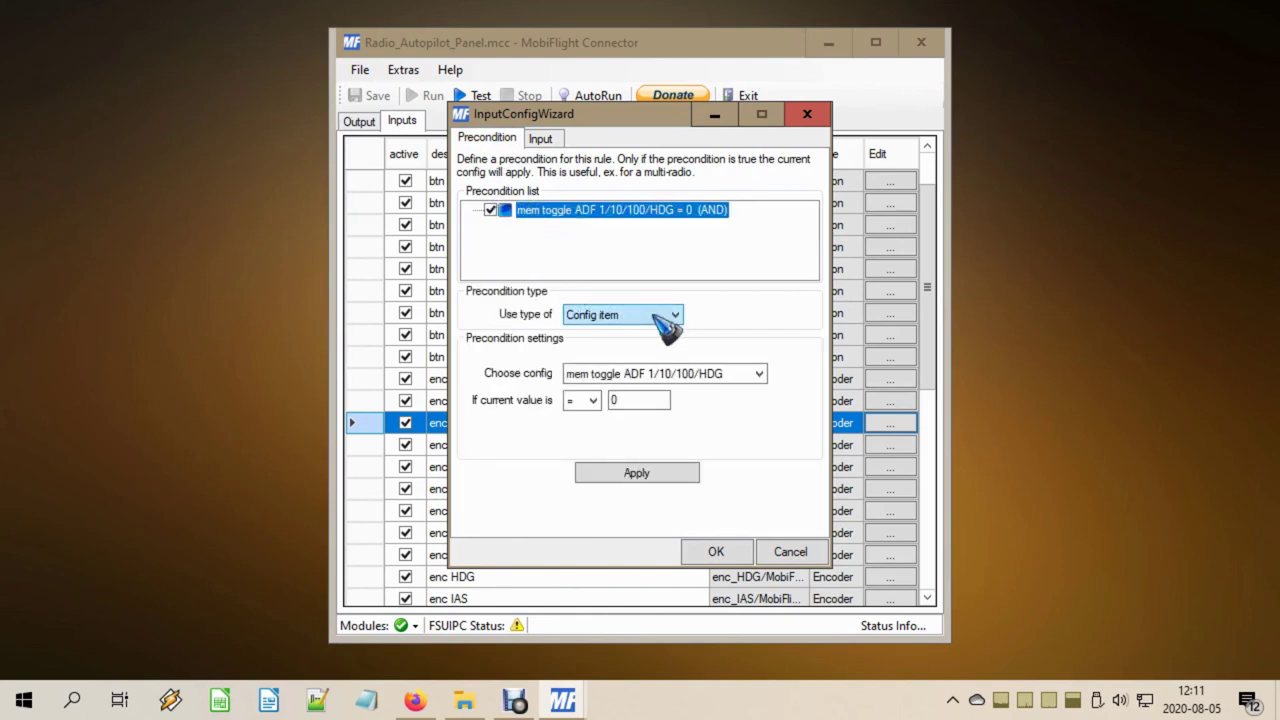
pyautogui.click(648, 315)
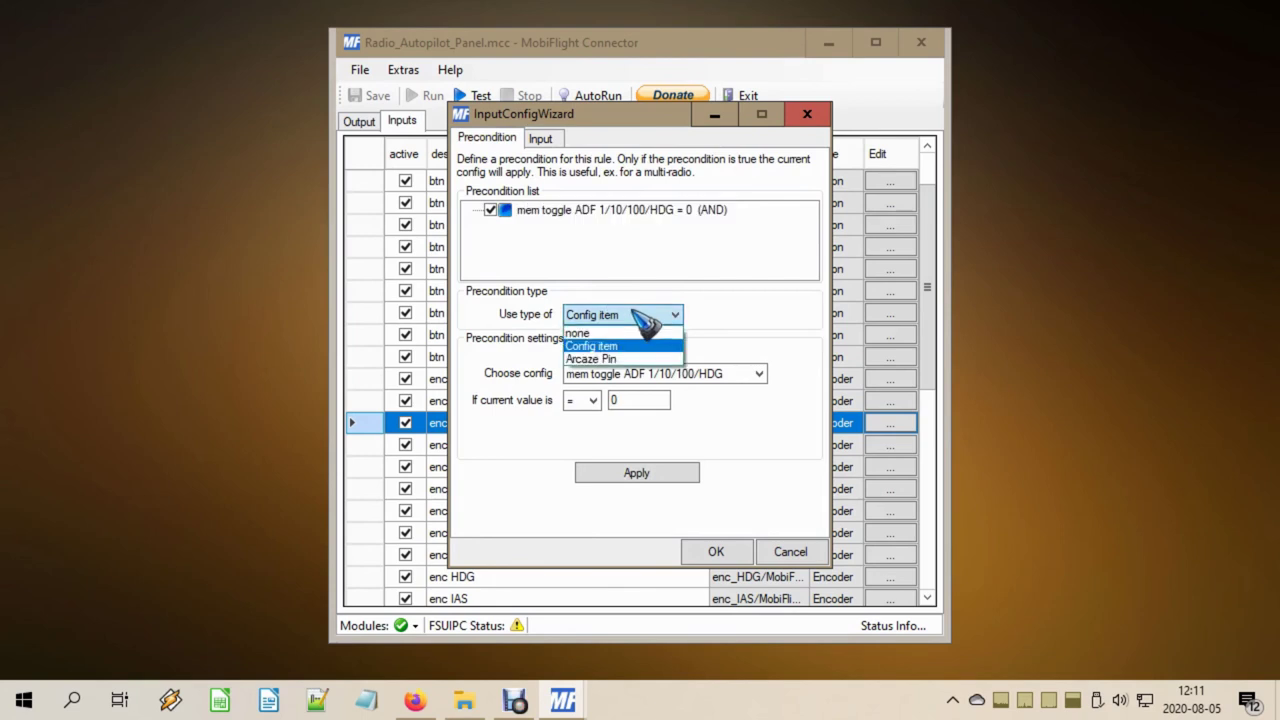
pyautogui.click(648, 318)
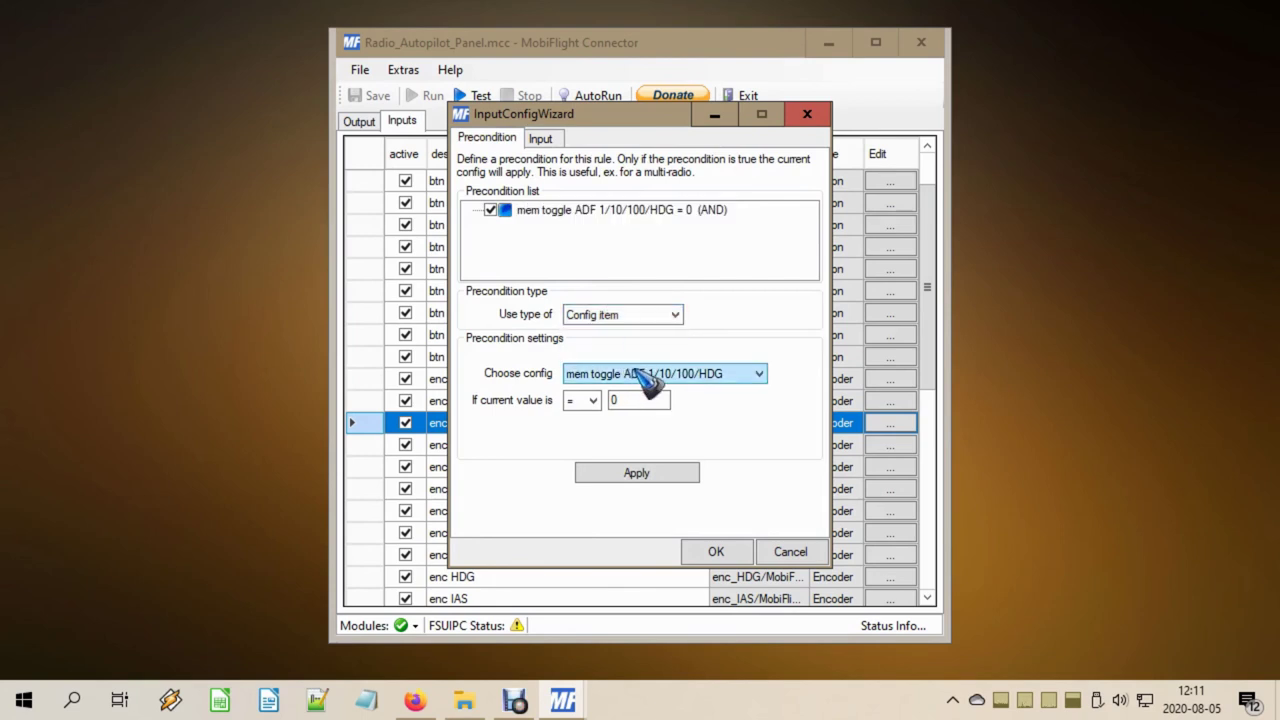
pyautogui.click(756, 376)
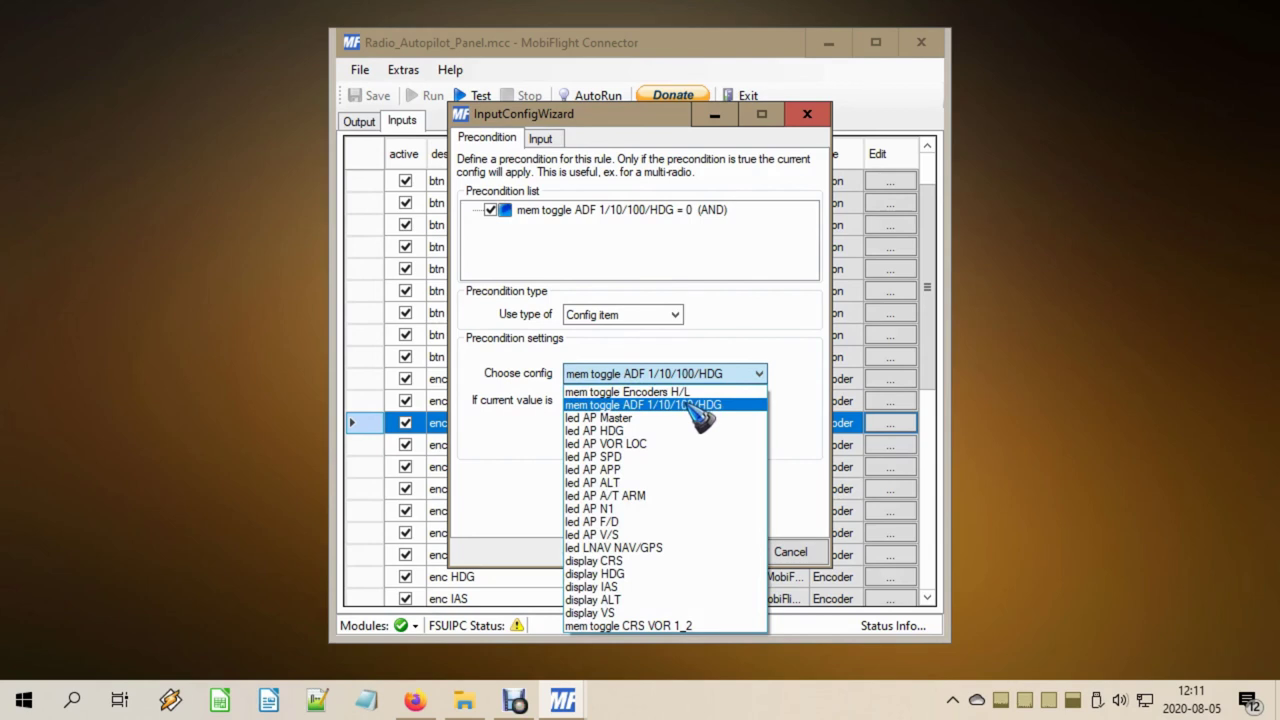
pyautogui.click(748, 410)
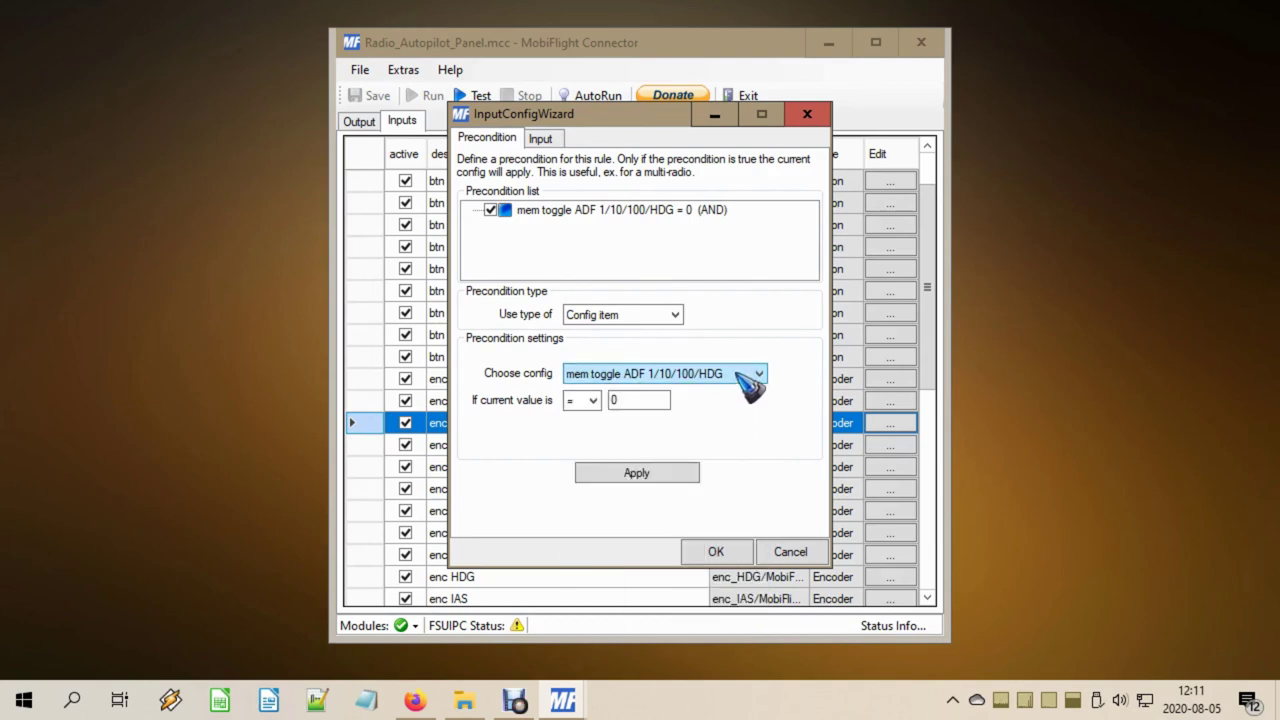
pyautogui.click(647, 397)
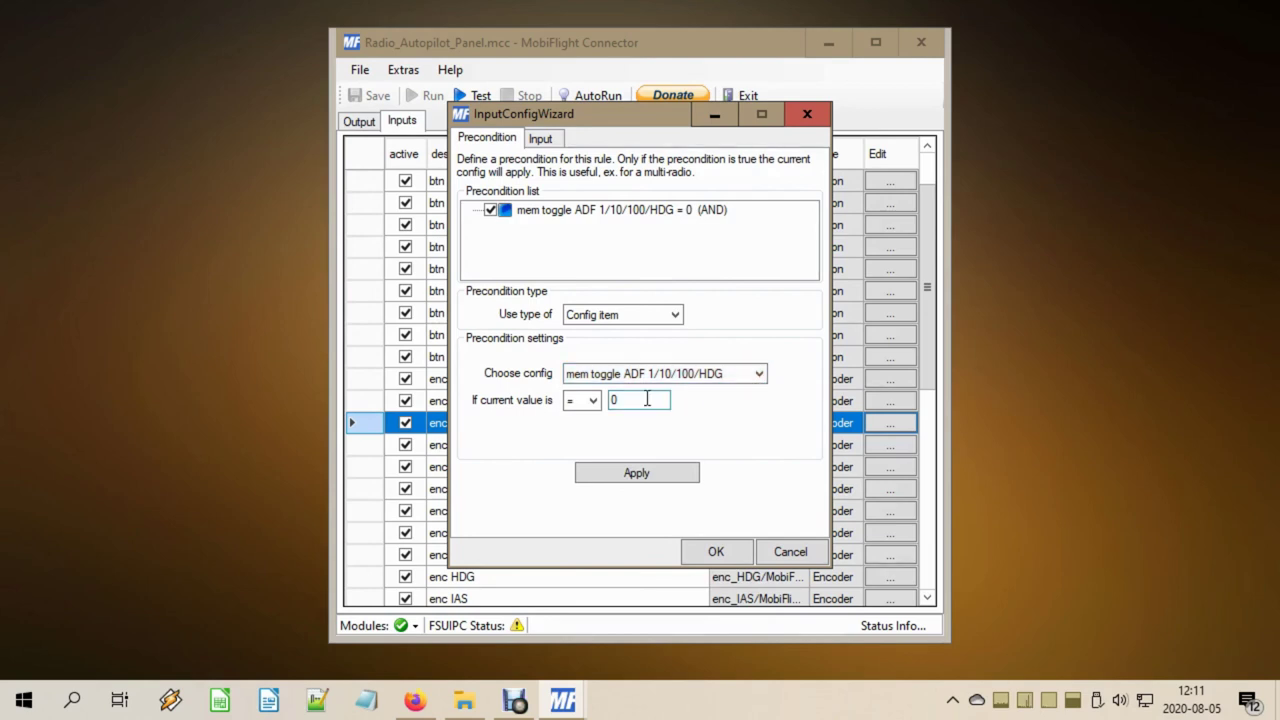
pyautogui.doubleClick(647, 399)
pyautogui.doubleClick(647, 399)
pyautogui.write('0')
pyautogui.click(790, 553)
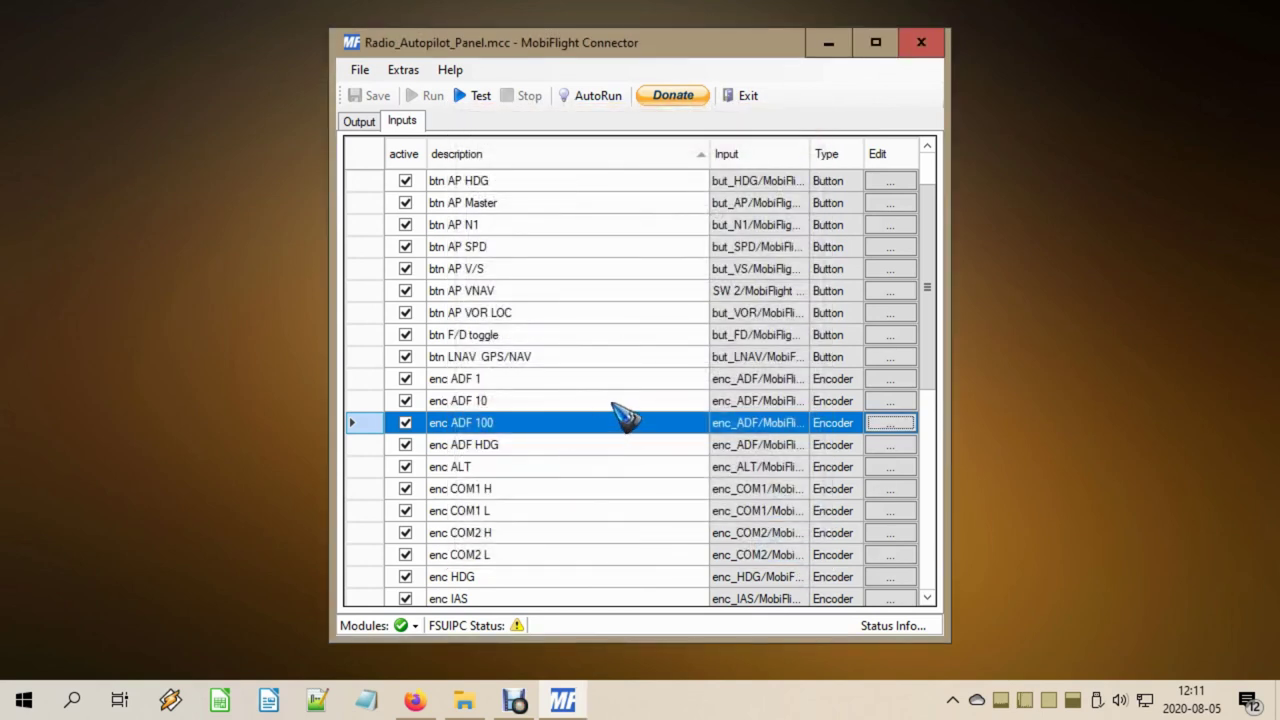
pyautogui.click(645, 402)
pyautogui.click(886, 401)
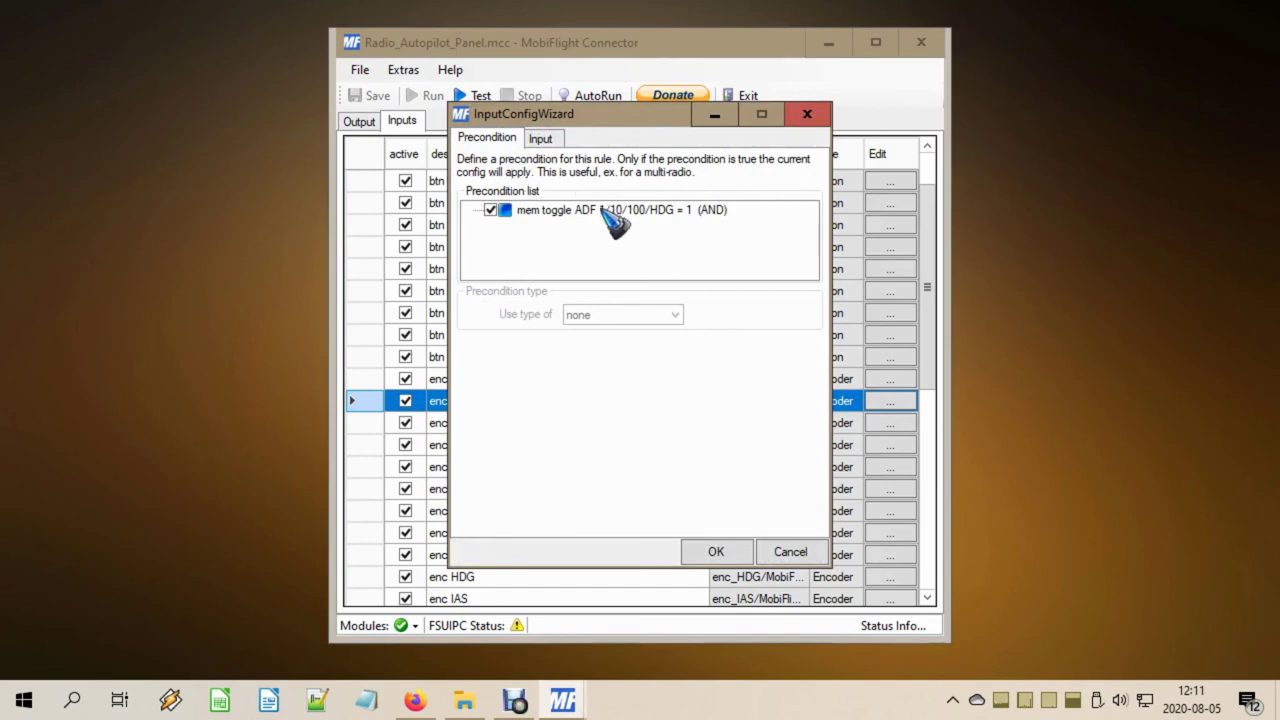
pyautogui.click(610, 212)
pyautogui.click(630, 398)
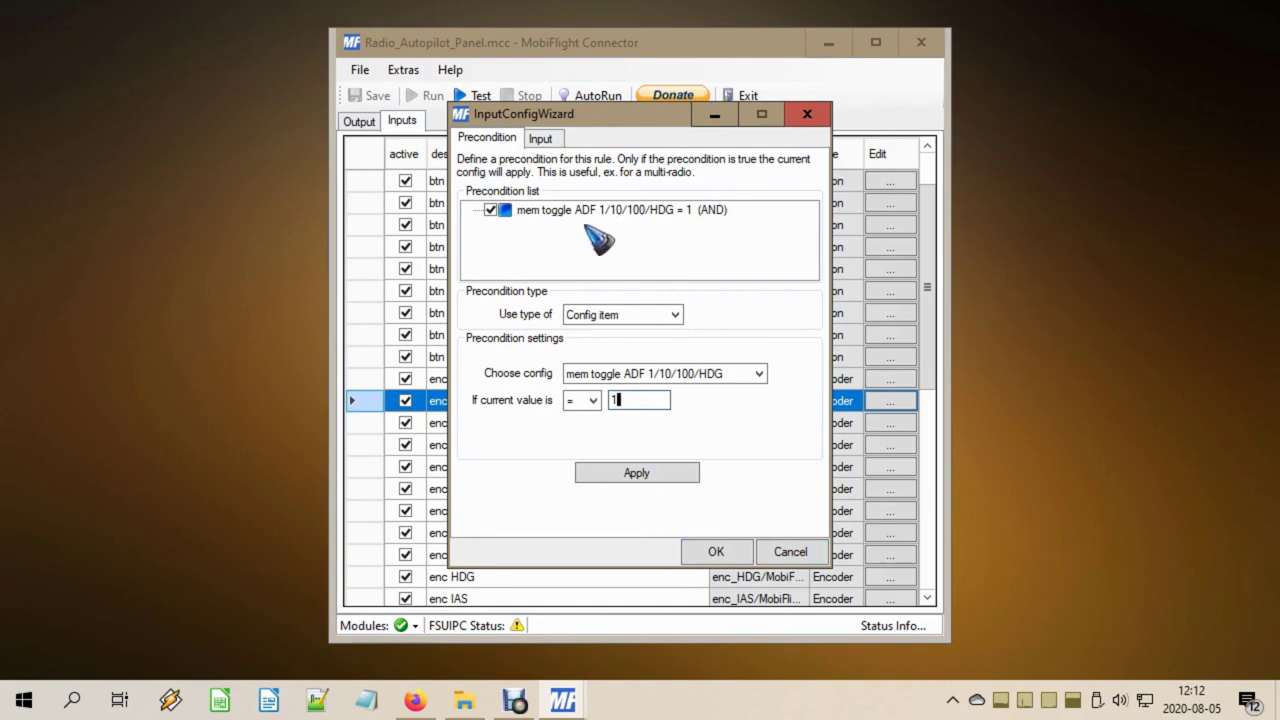
pyautogui.click(808, 557)
pyautogui.click(558, 380)
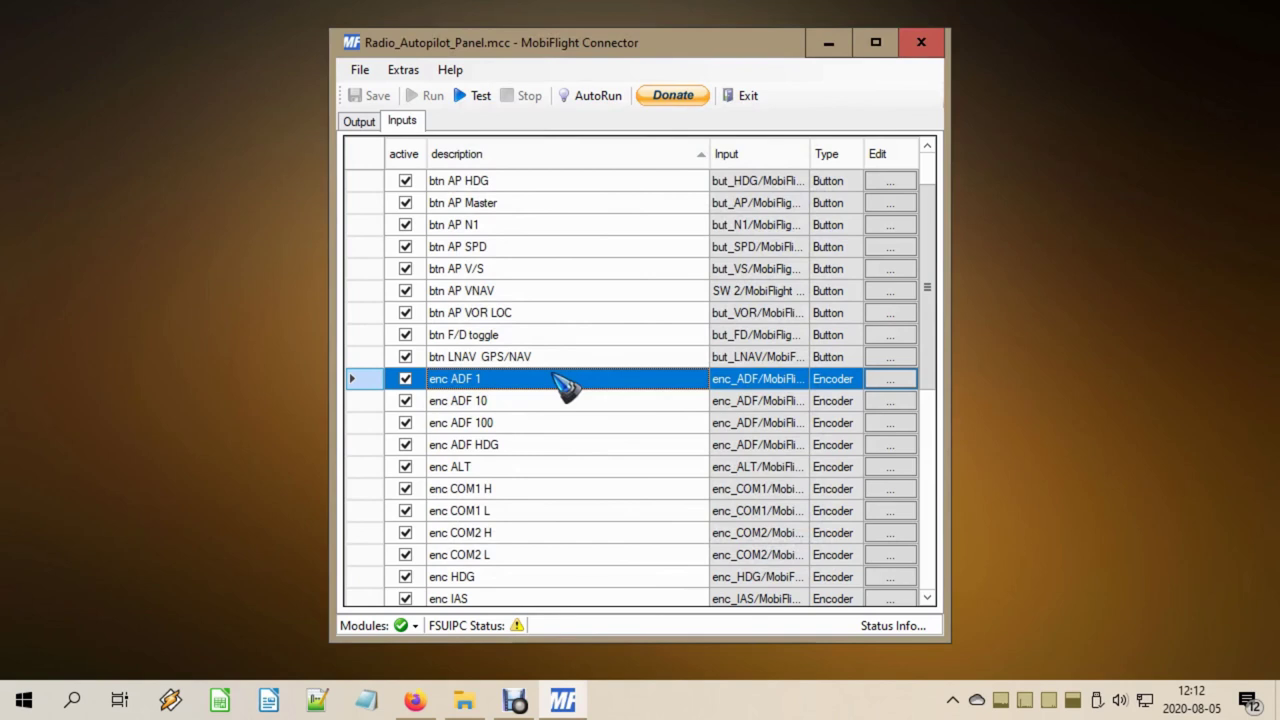
pyautogui.click(892, 380)
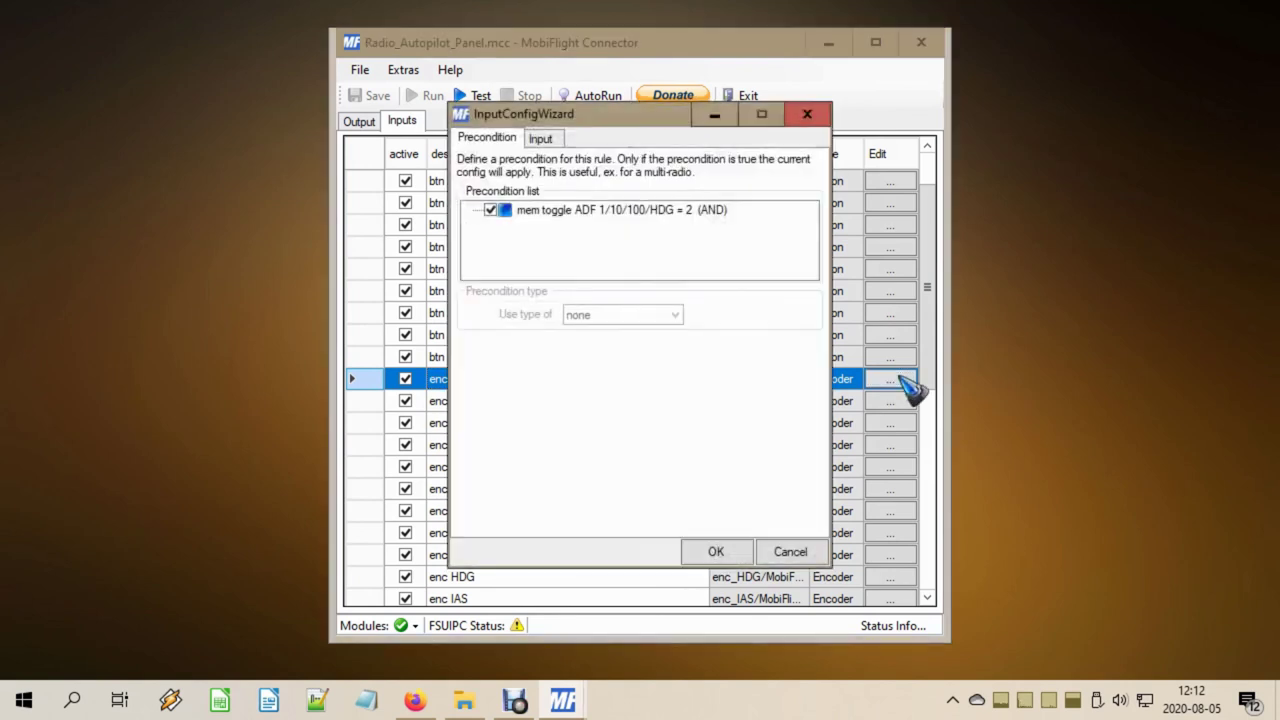
pyautogui.click(604, 212)
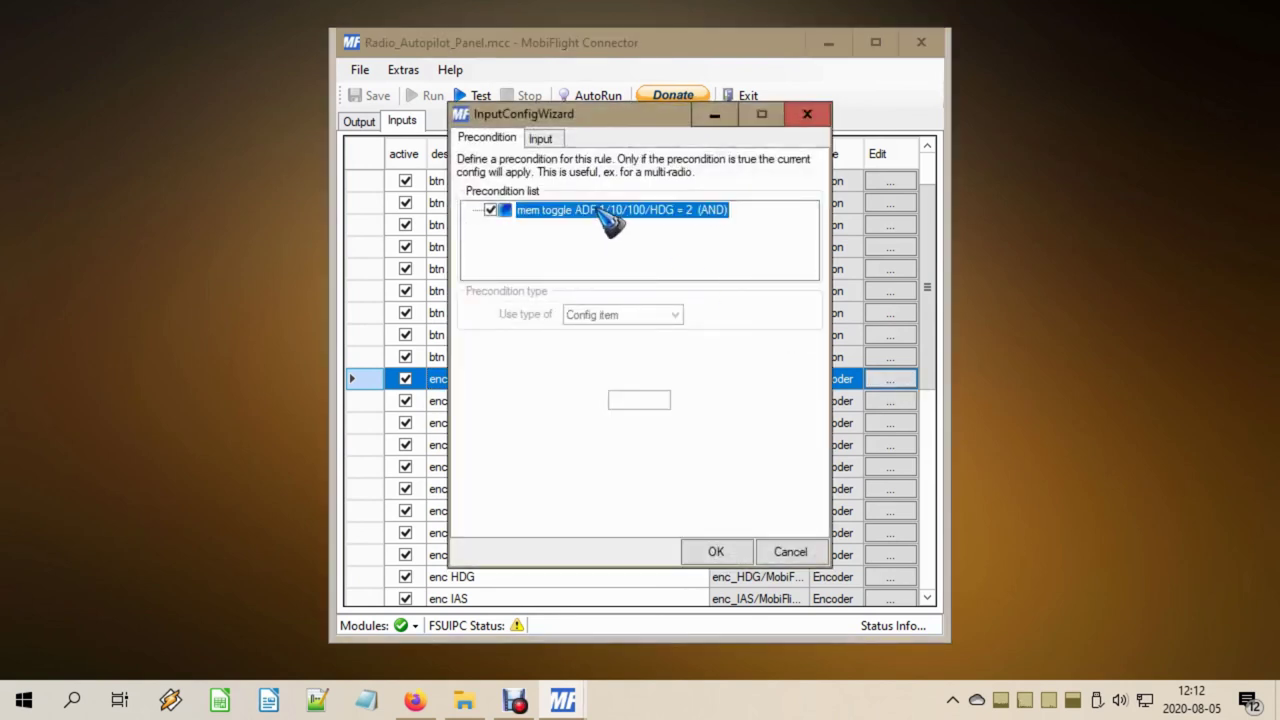
pyautogui.click(622, 398)
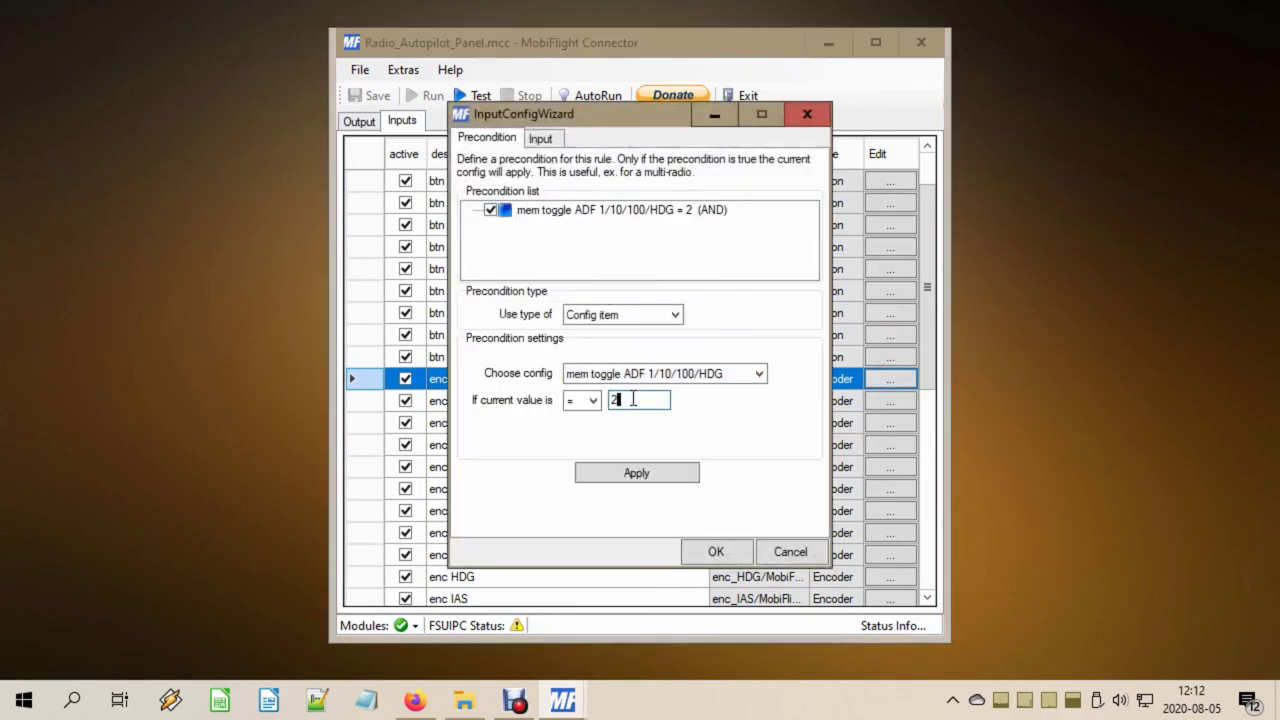
pyautogui.click(797, 556)
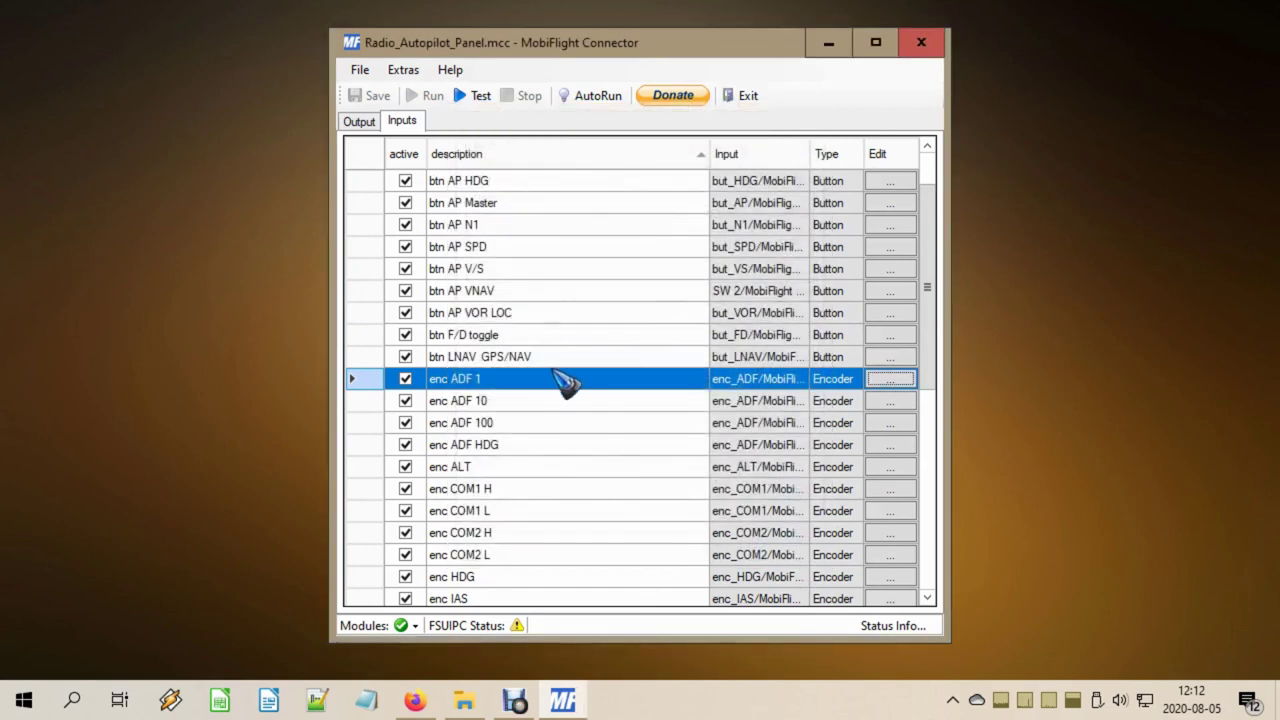
pyautogui.click(442, 450)
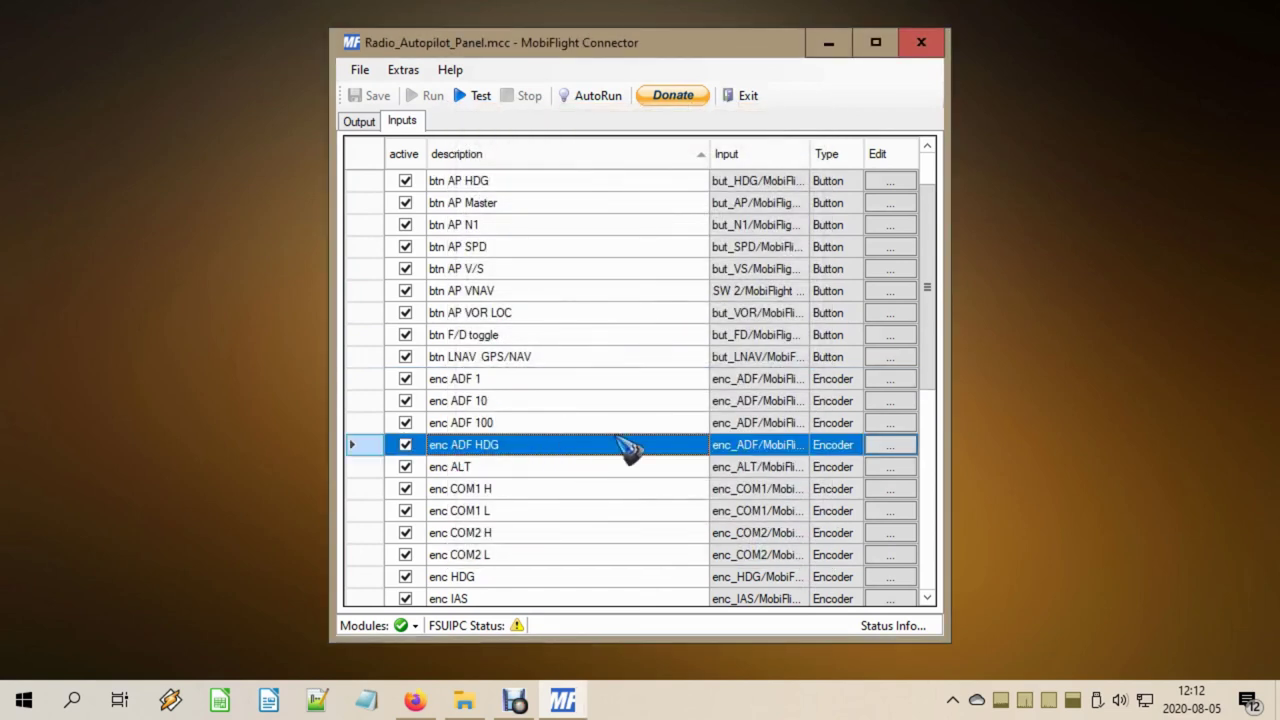
pyautogui.click(889, 446)
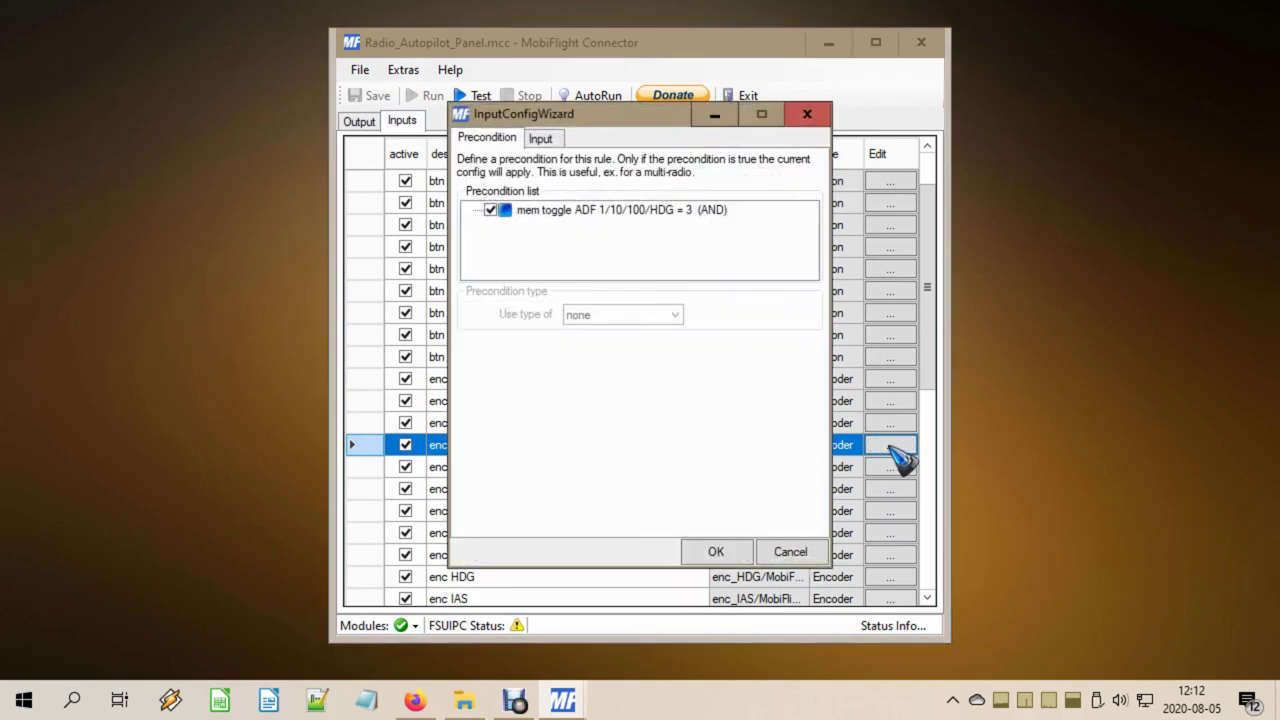
pyautogui.click(605, 212)
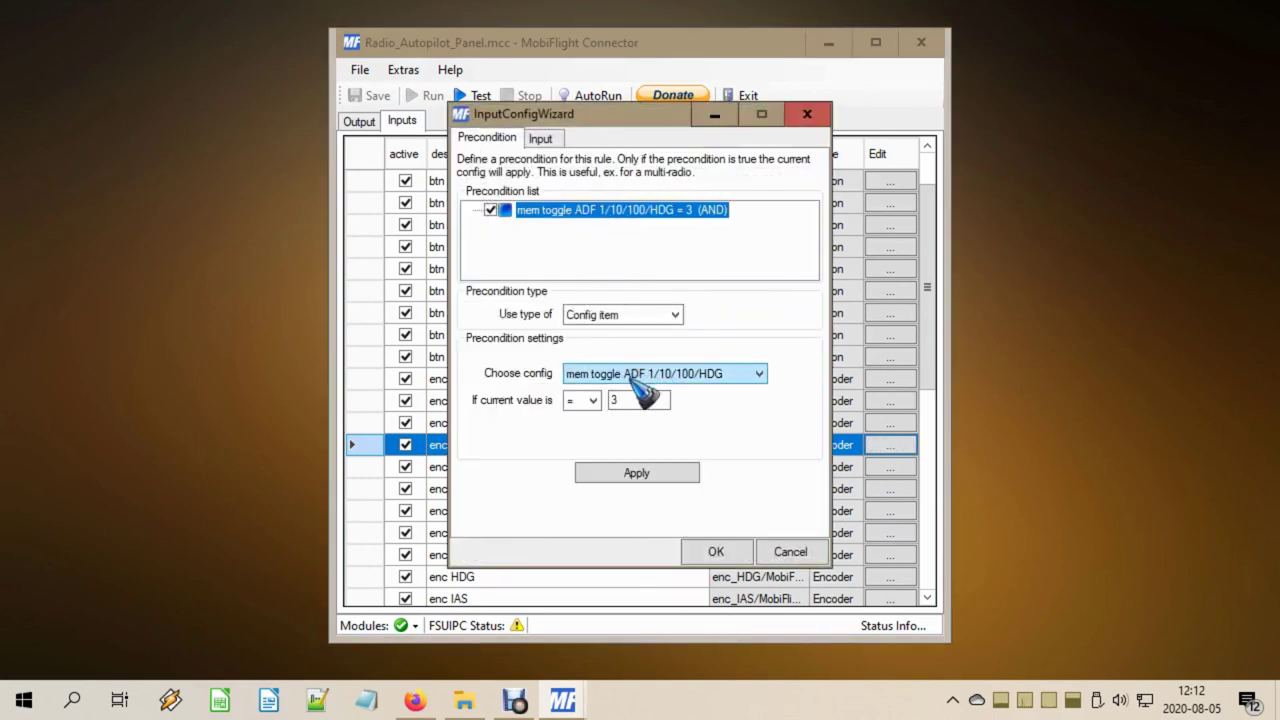
pyautogui.click(627, 400)
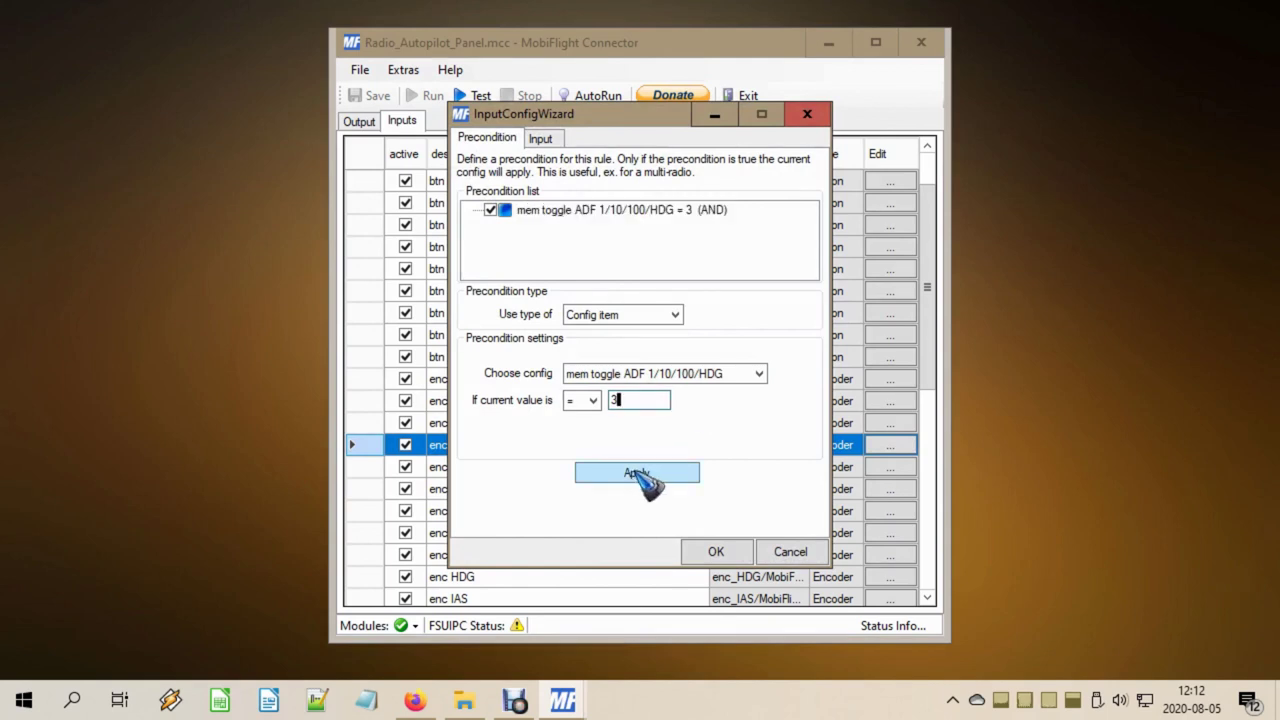
pyautogui.click(812, 553)
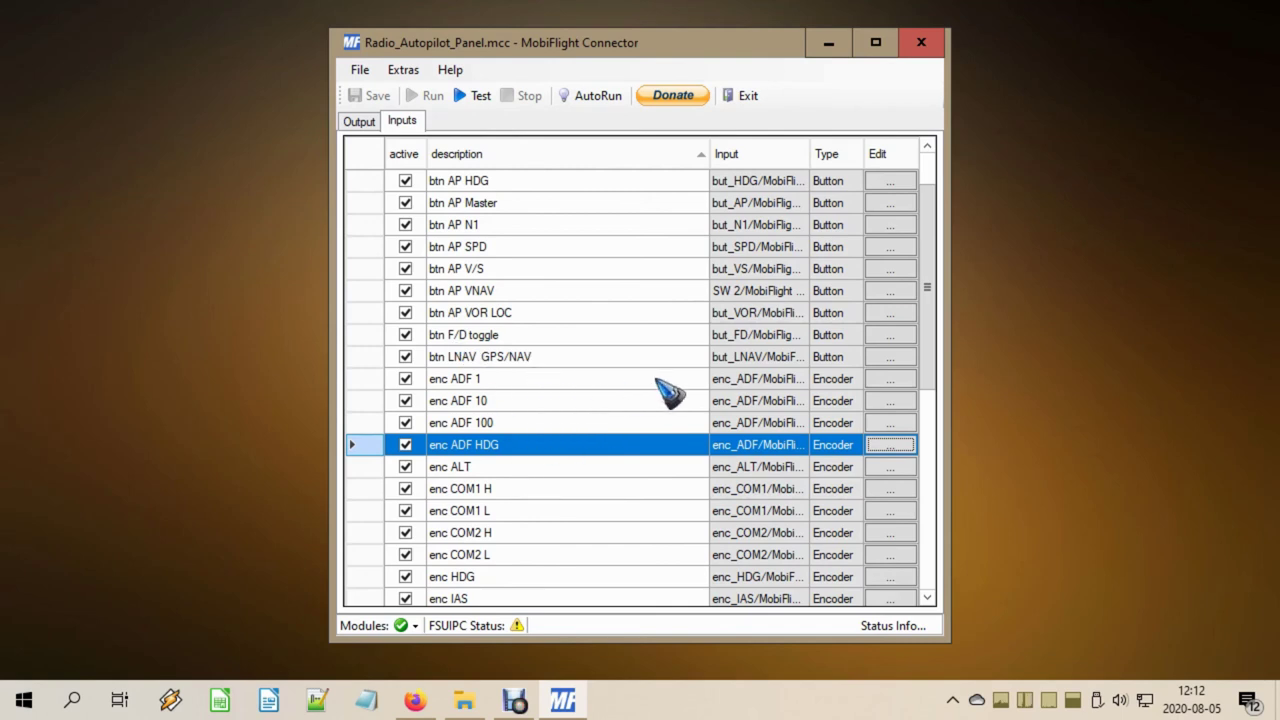
pyautogui.scroll(-7, 580, 455)
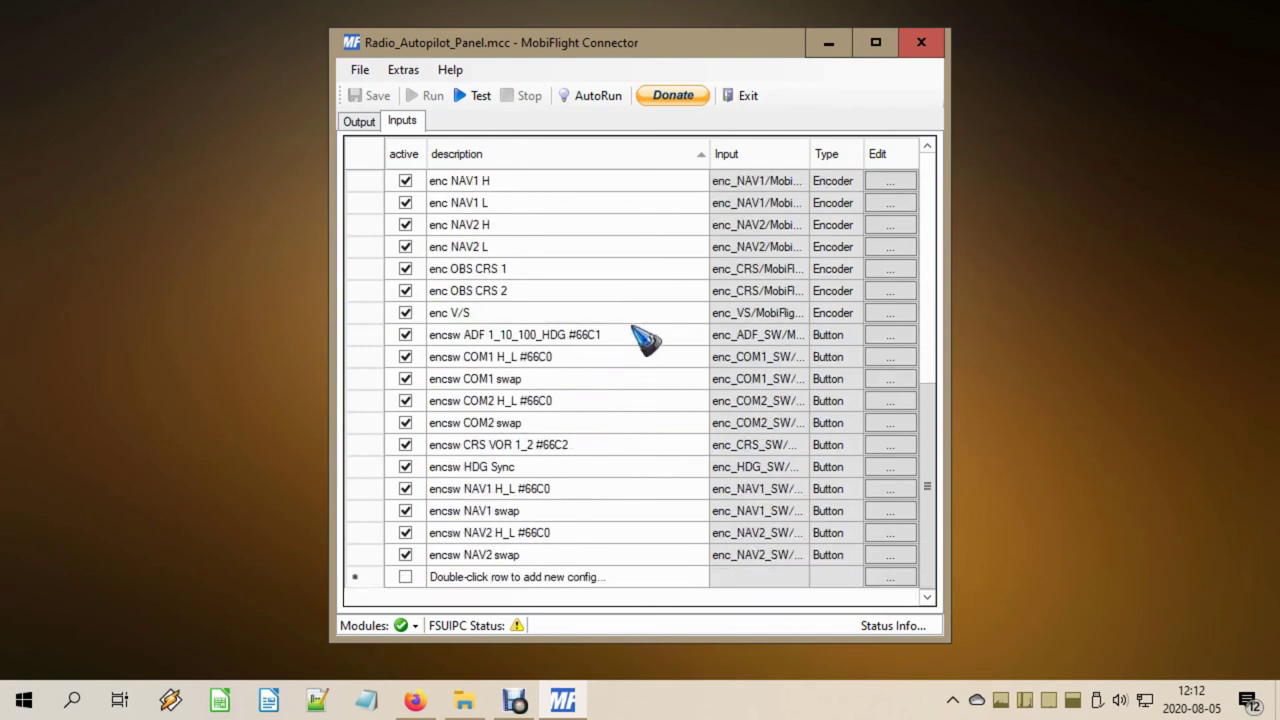
pyautogui.click(633, 332)
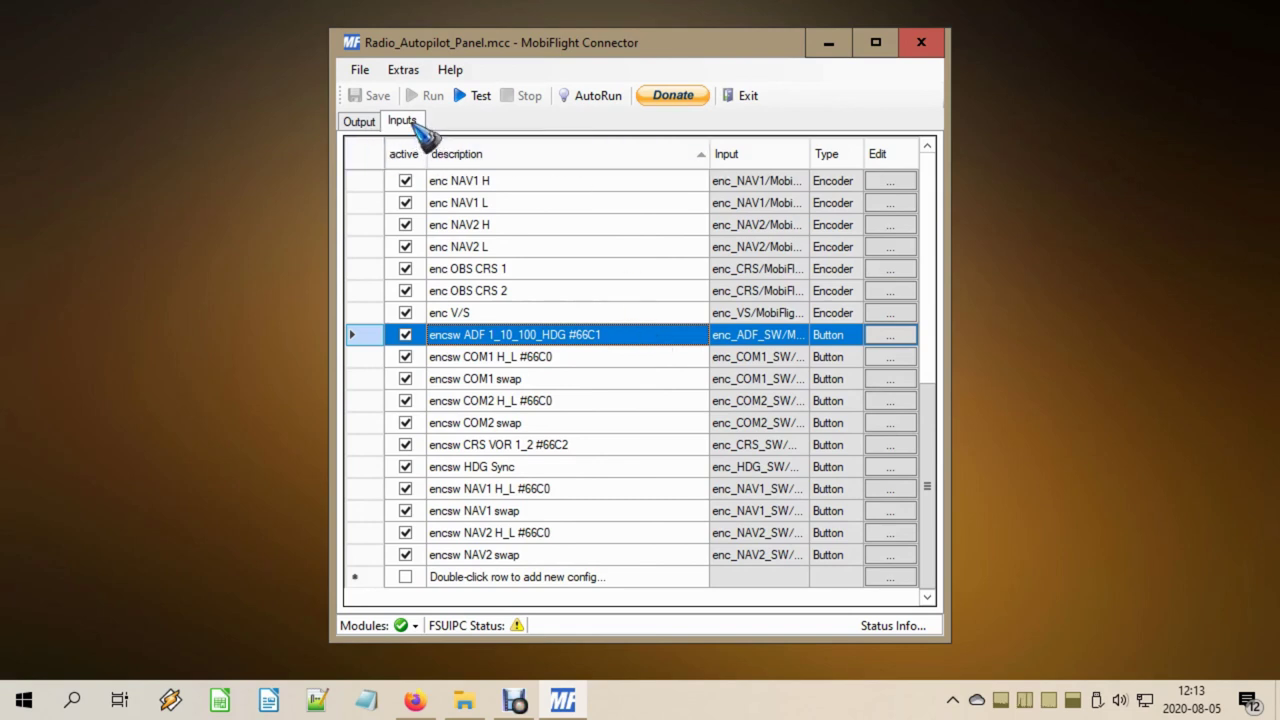
pyautogui.scroll(2, 608, 216)
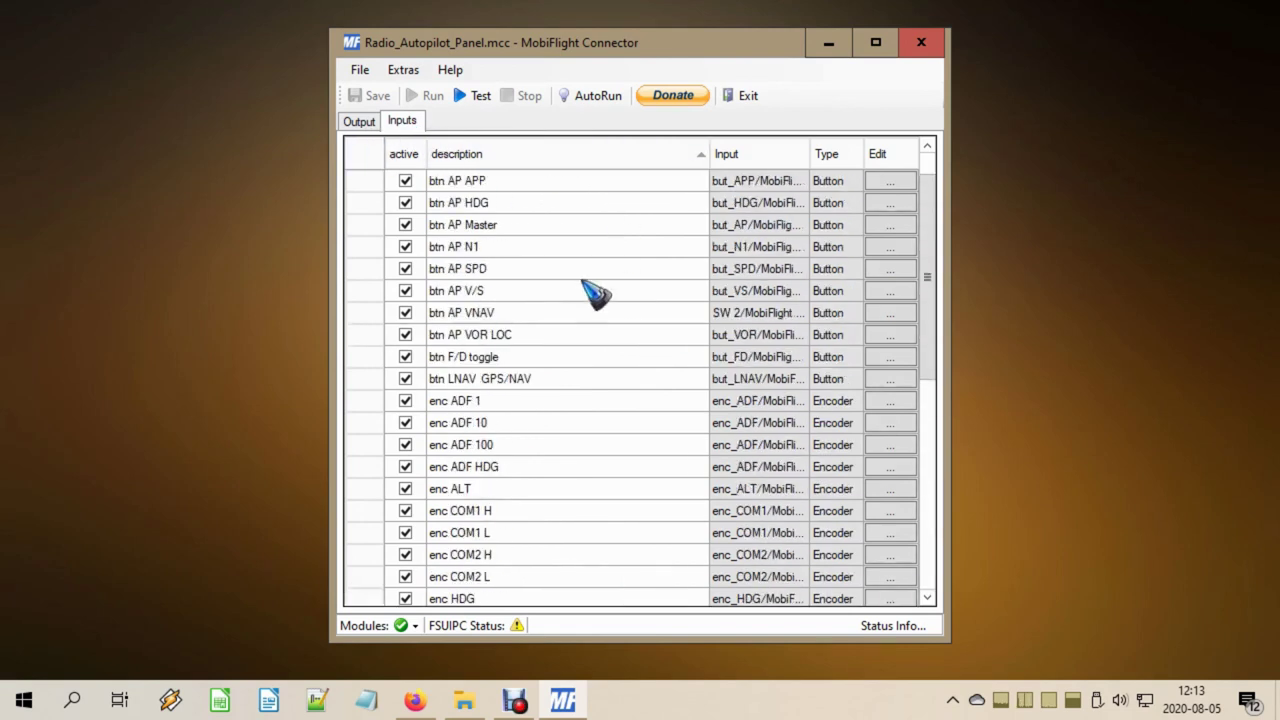
# Select the enc ADF 1 input and run the configuration against FSX
pyautogui.click(490, 402)
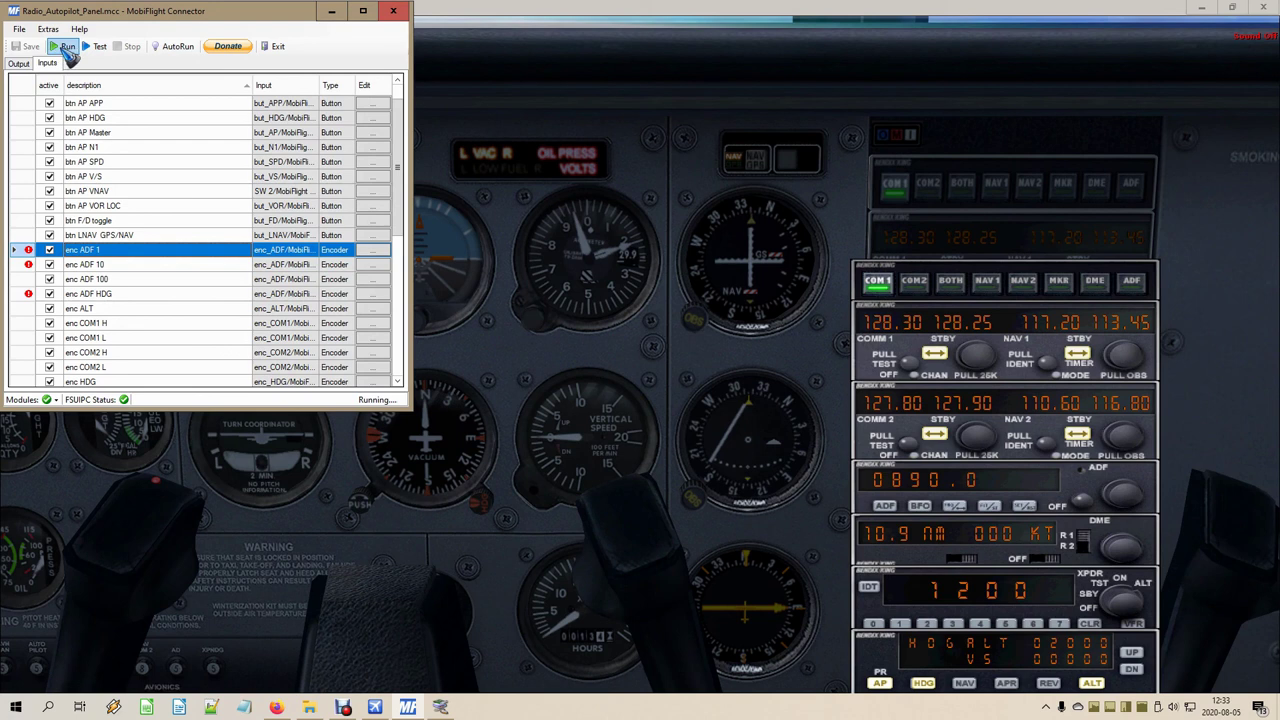
pyautogui.click(67, 47)
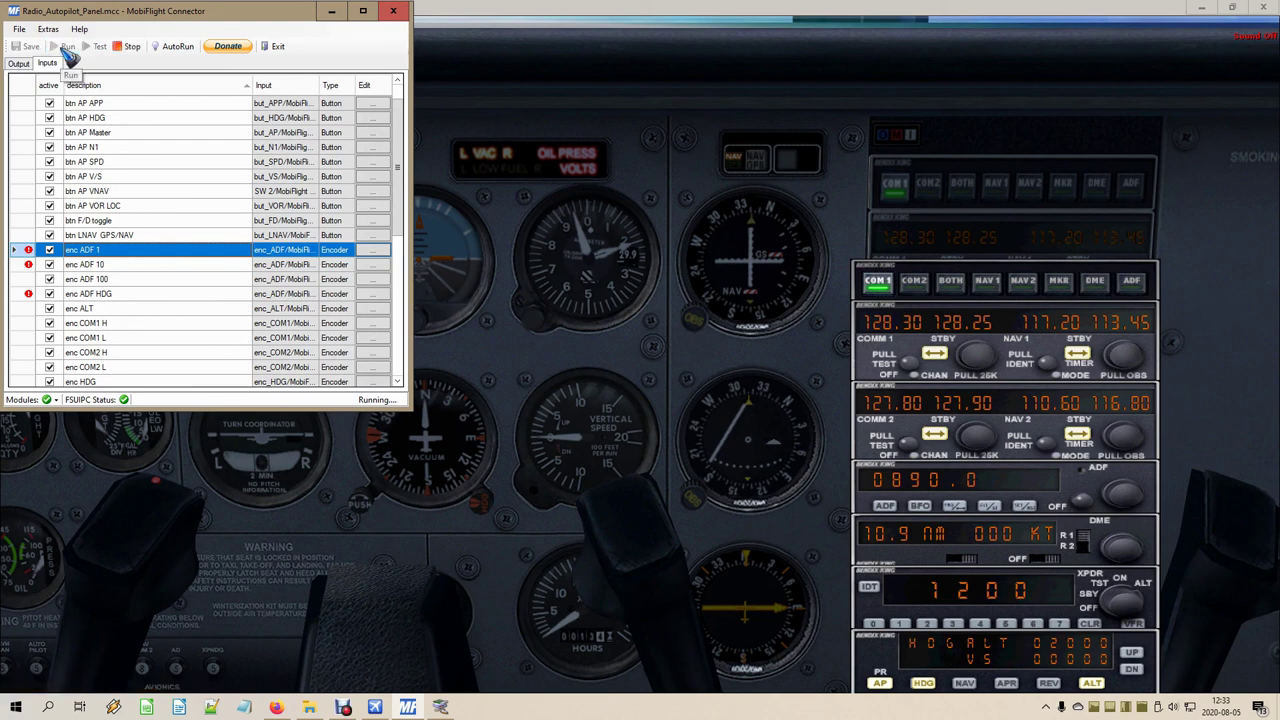
# Minimize MobiFlight Connector to reveal the full FSX cockpit with the ADF at 0890.0
pyautogui.click(331, 11)
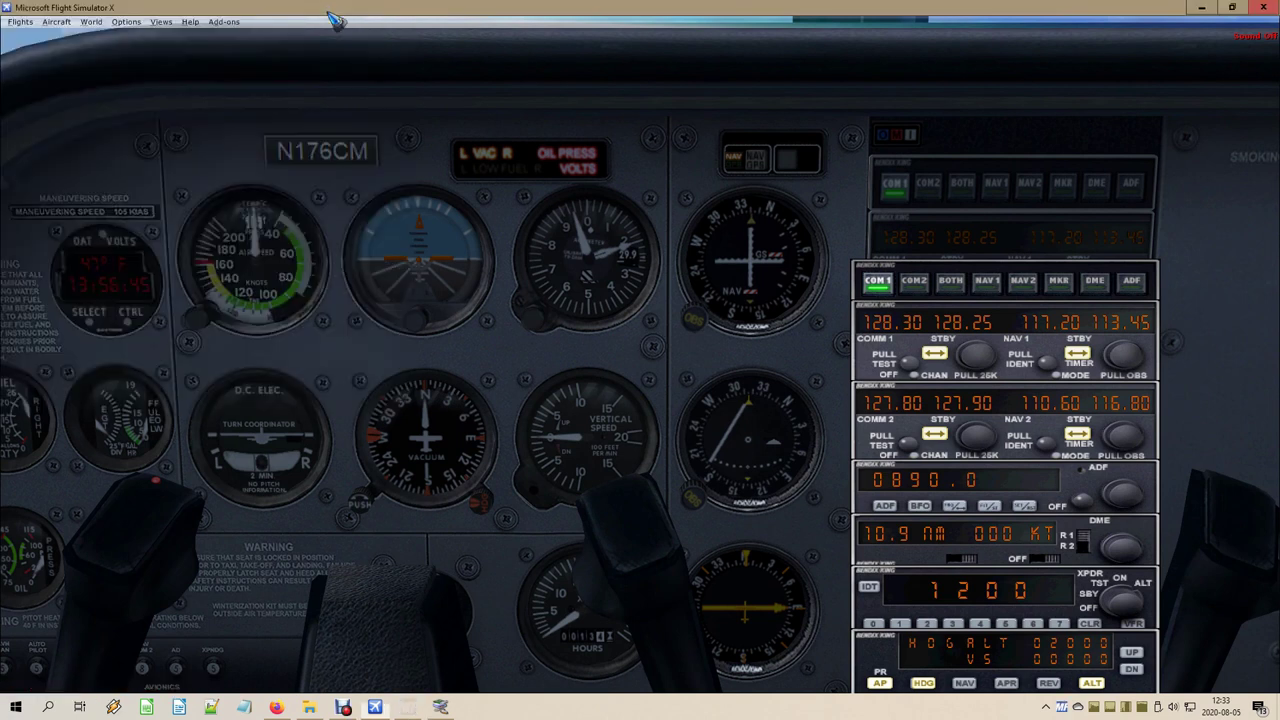